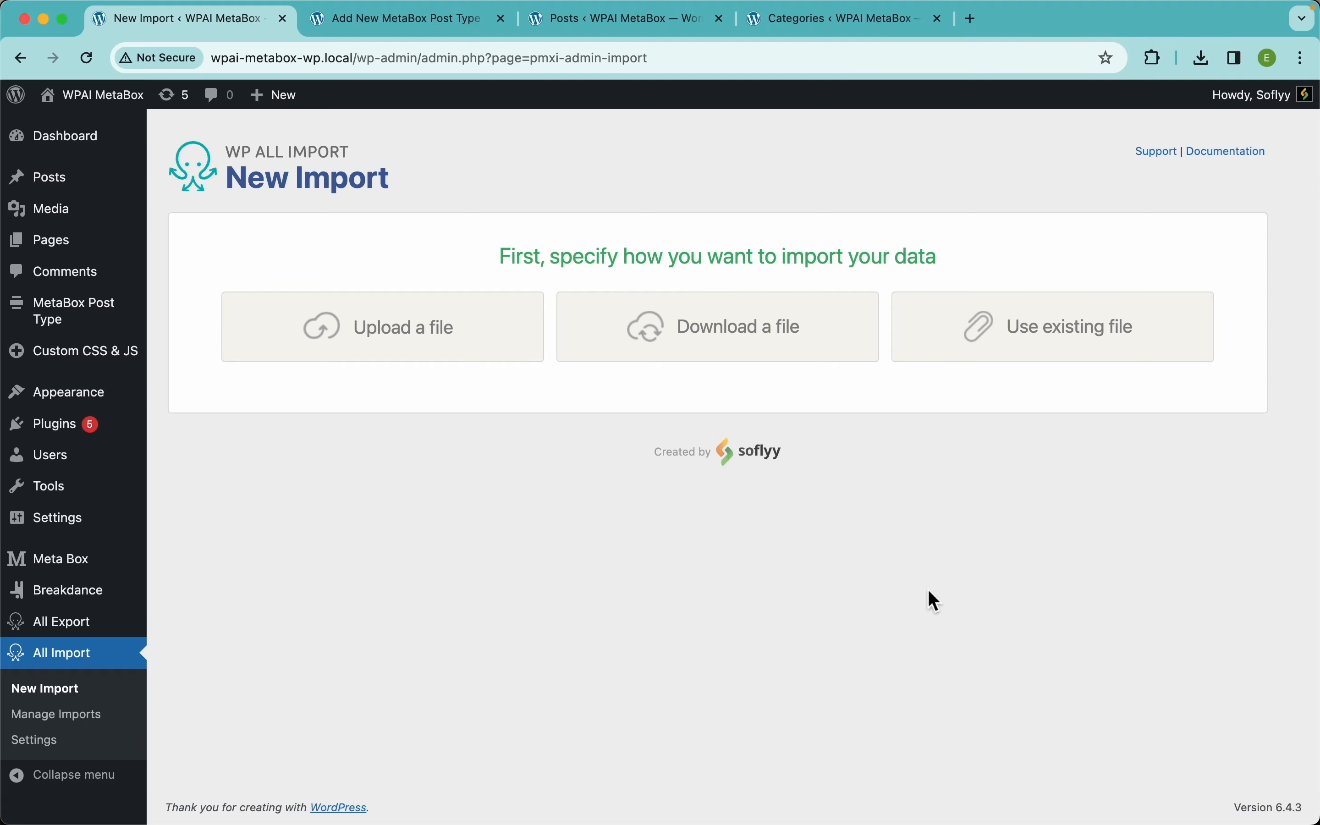
Upload Meta Box Import WP Fields.csv, set it to create new MetaBox Post Type items, and continue to the import file review.
click(430, 341)
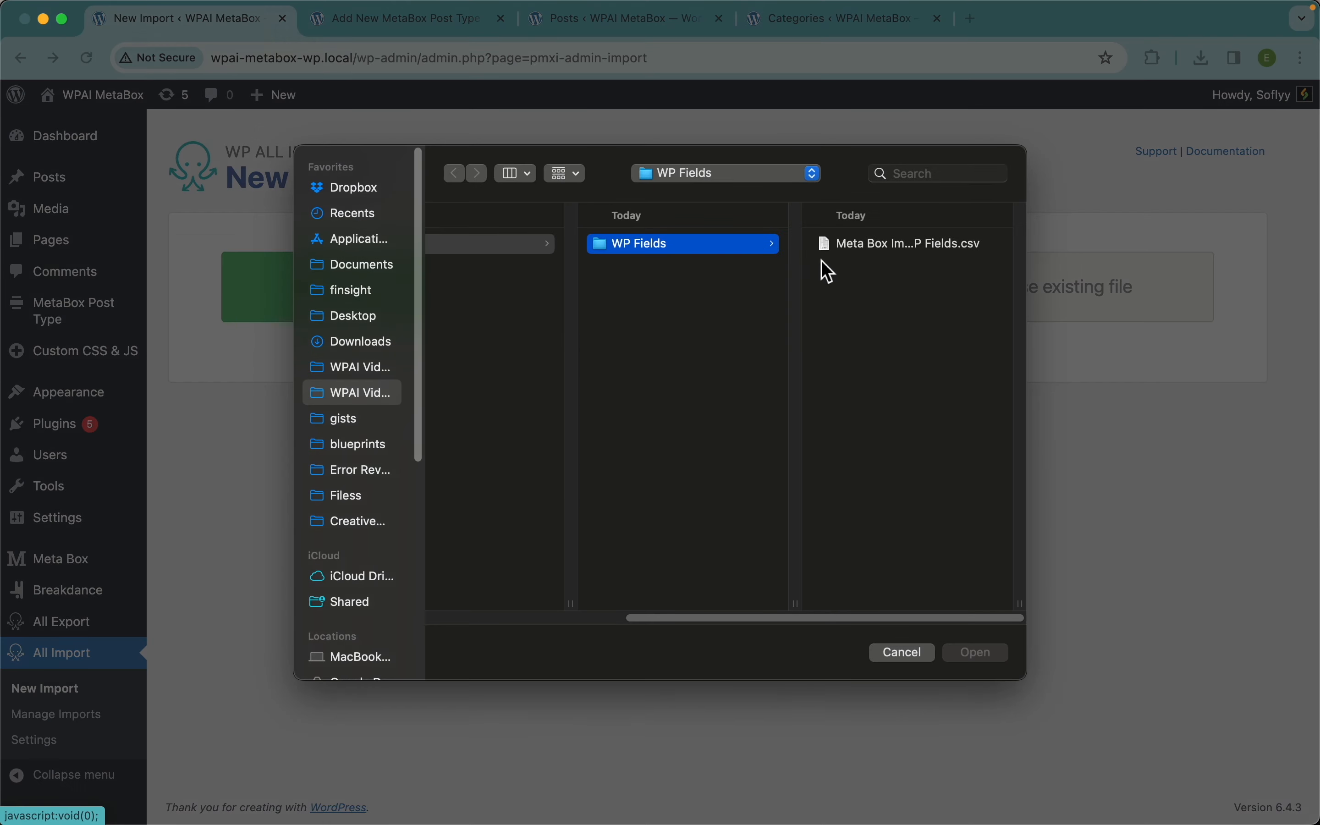
key(Return)
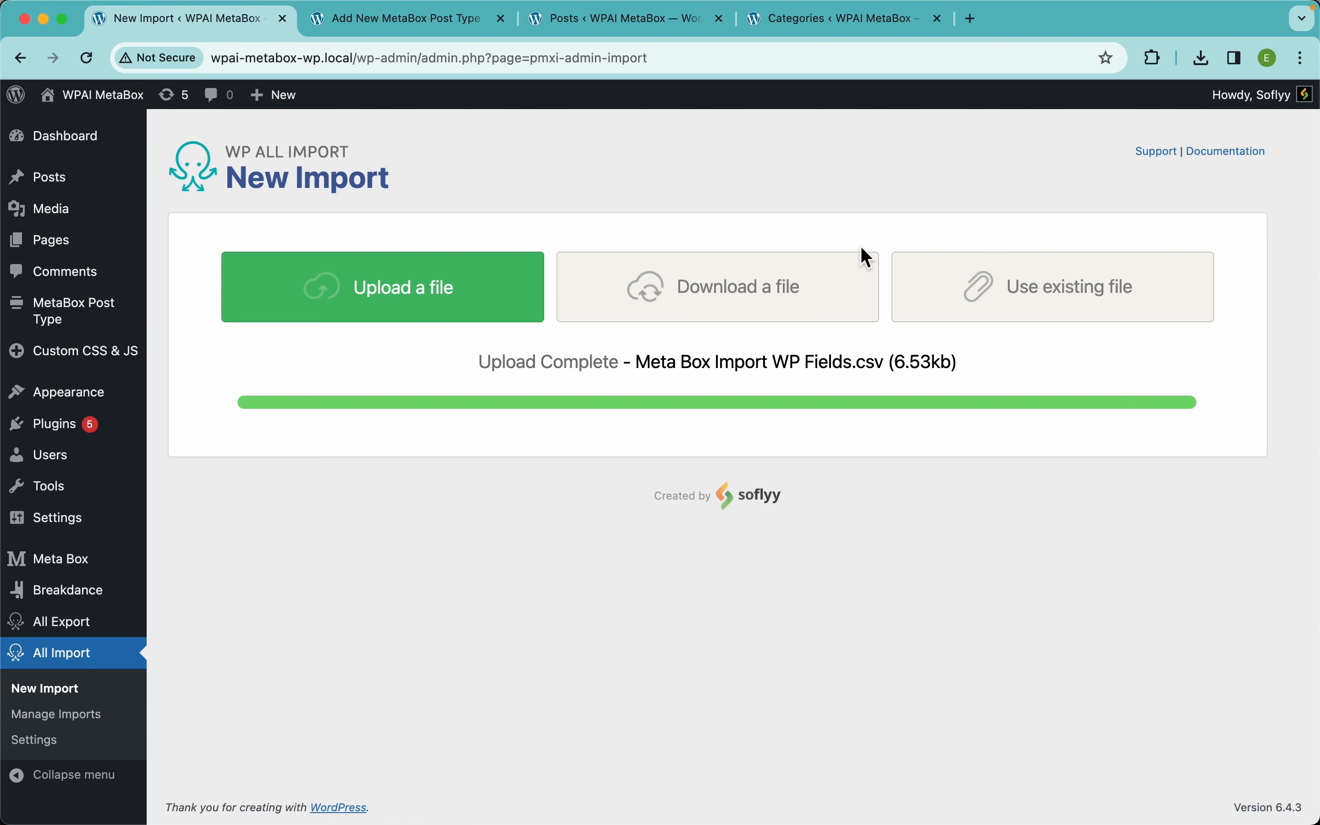
scroll(740, 441, down, 1)
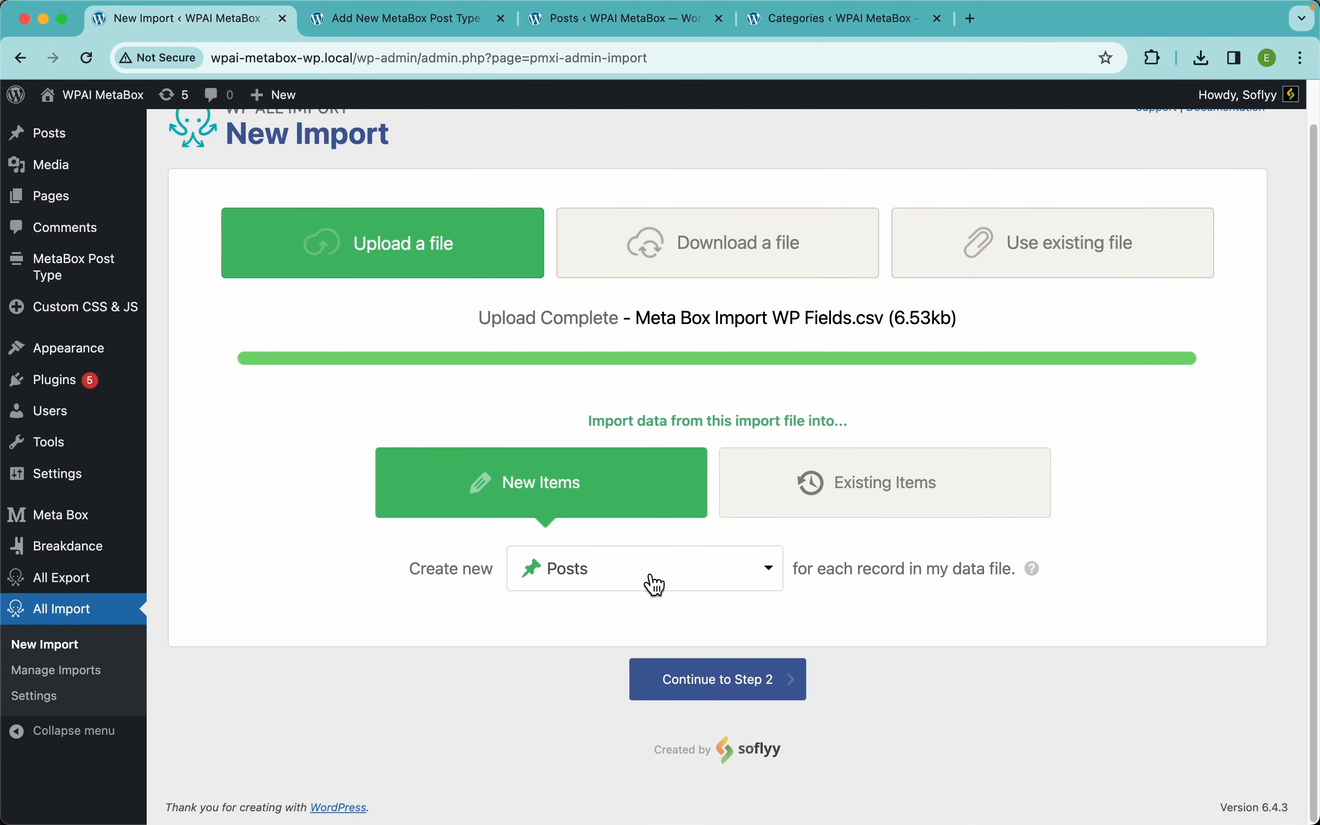
click(655, 584)
scroll(665, 684, down, 5)
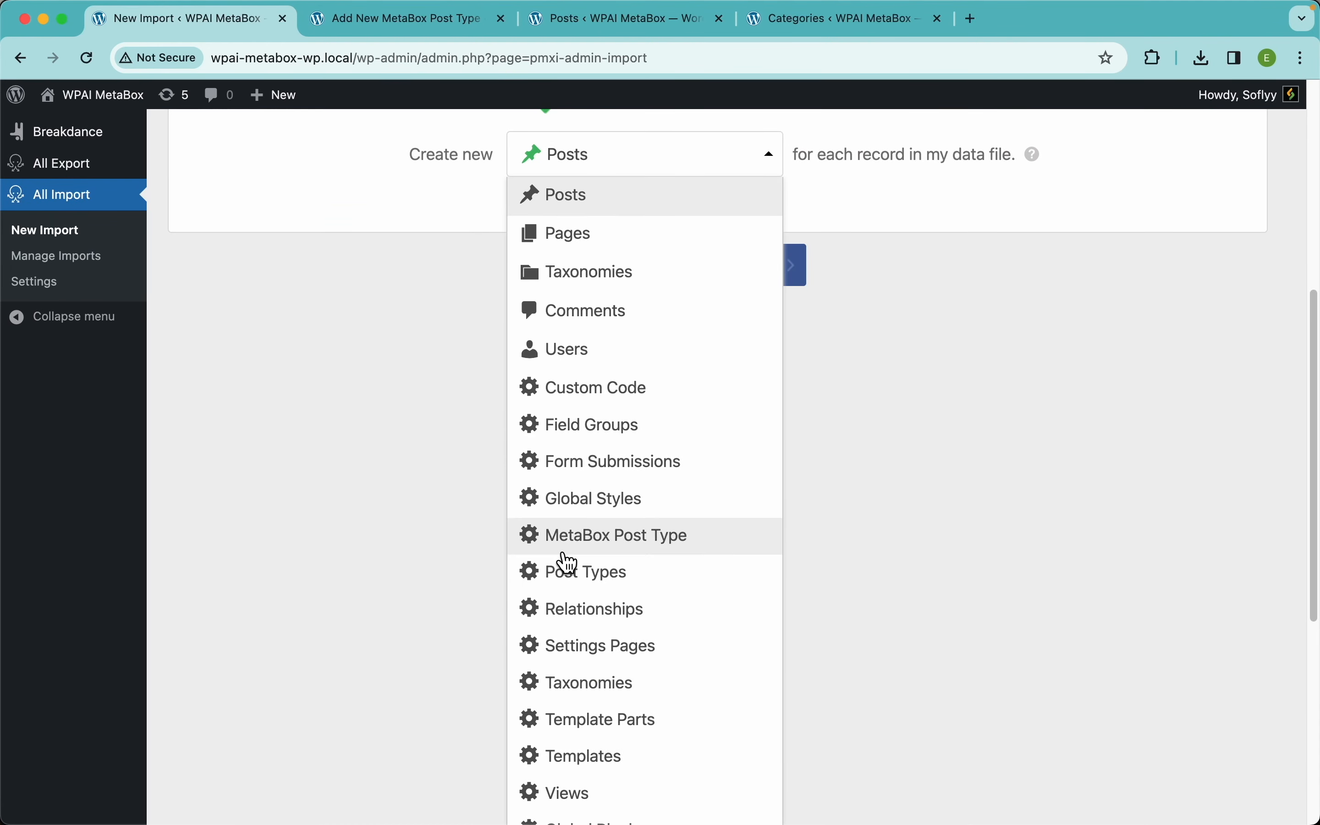
click(709, 547)
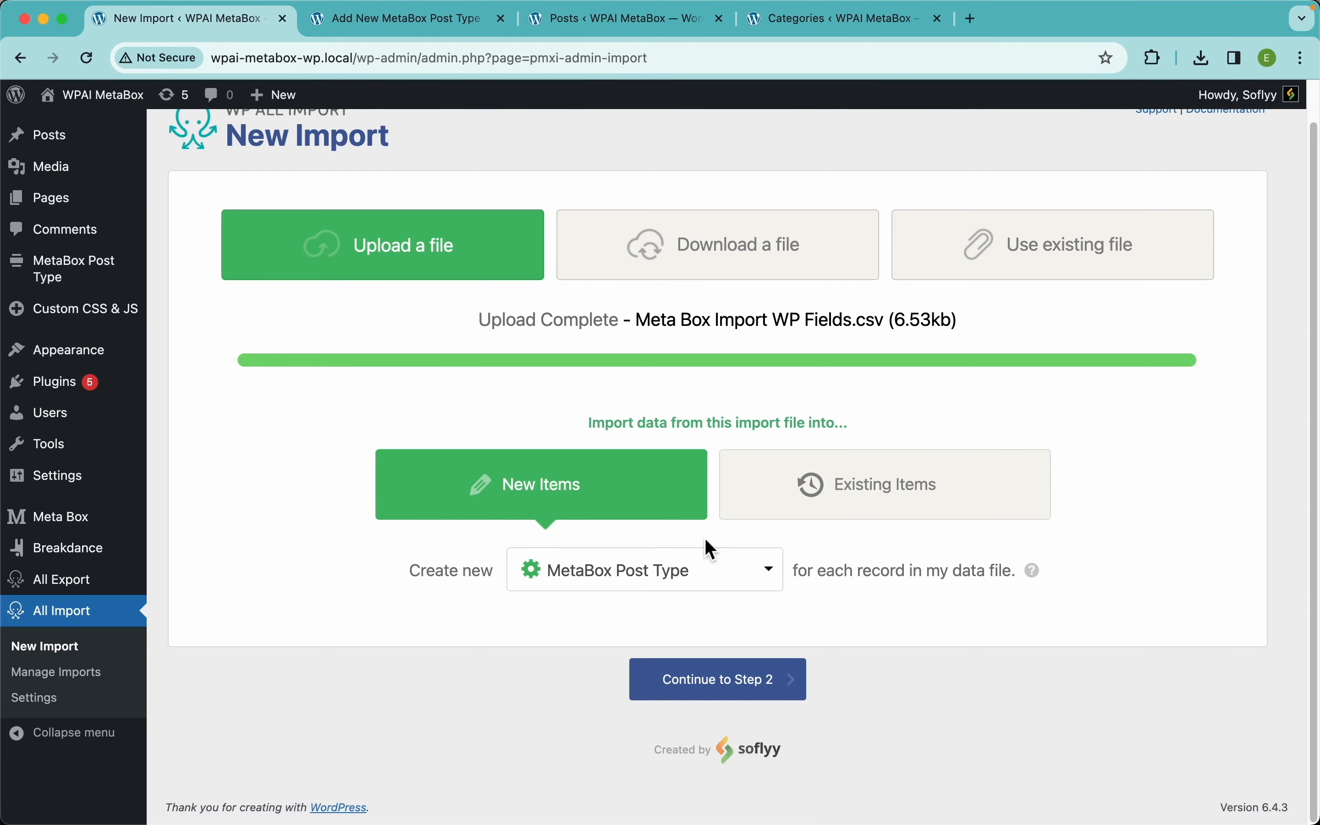
click(772, 682)
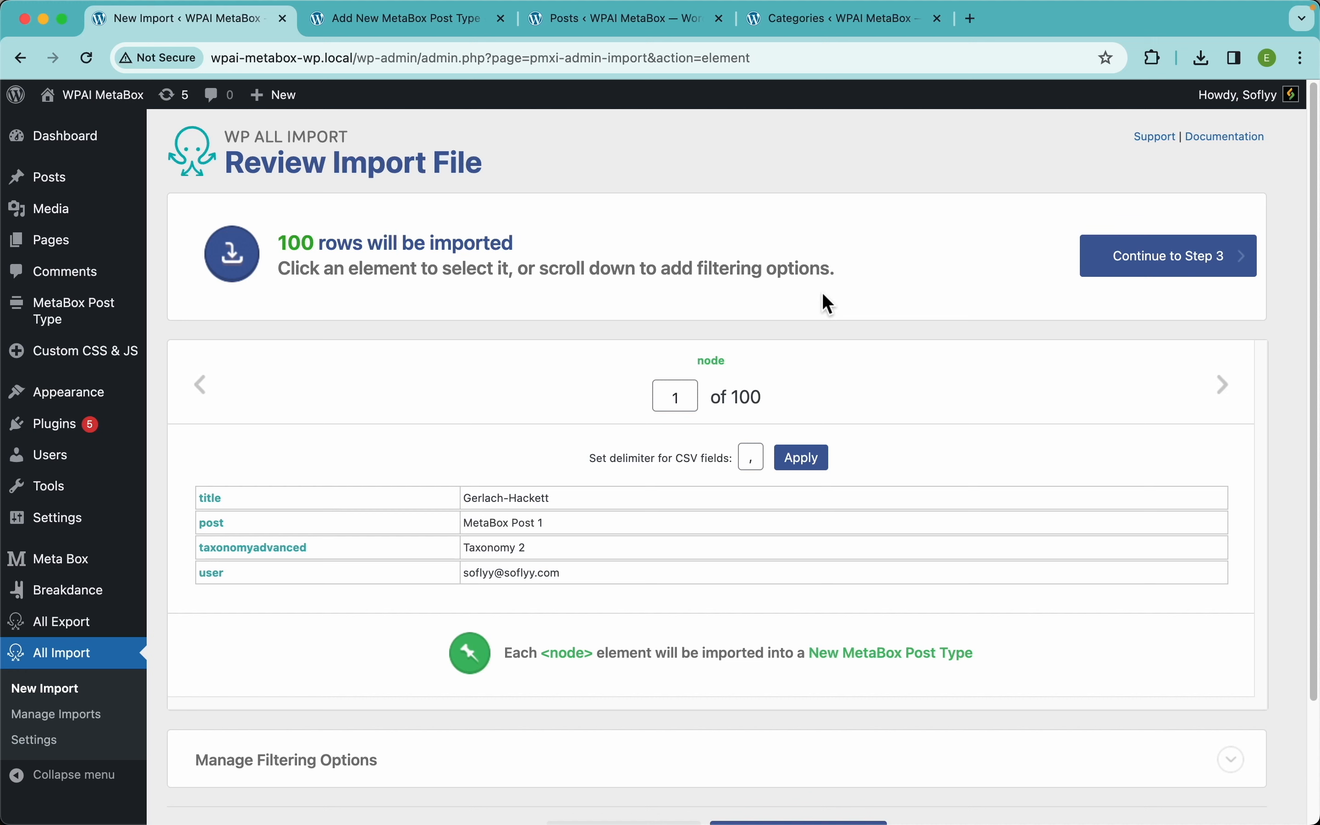
Accept the import rows, map the title element to the post title, and enable the Example Fields group for the Meta Box Add-On.
click(1173, 264)
drag(1173, 264, 717, 278)
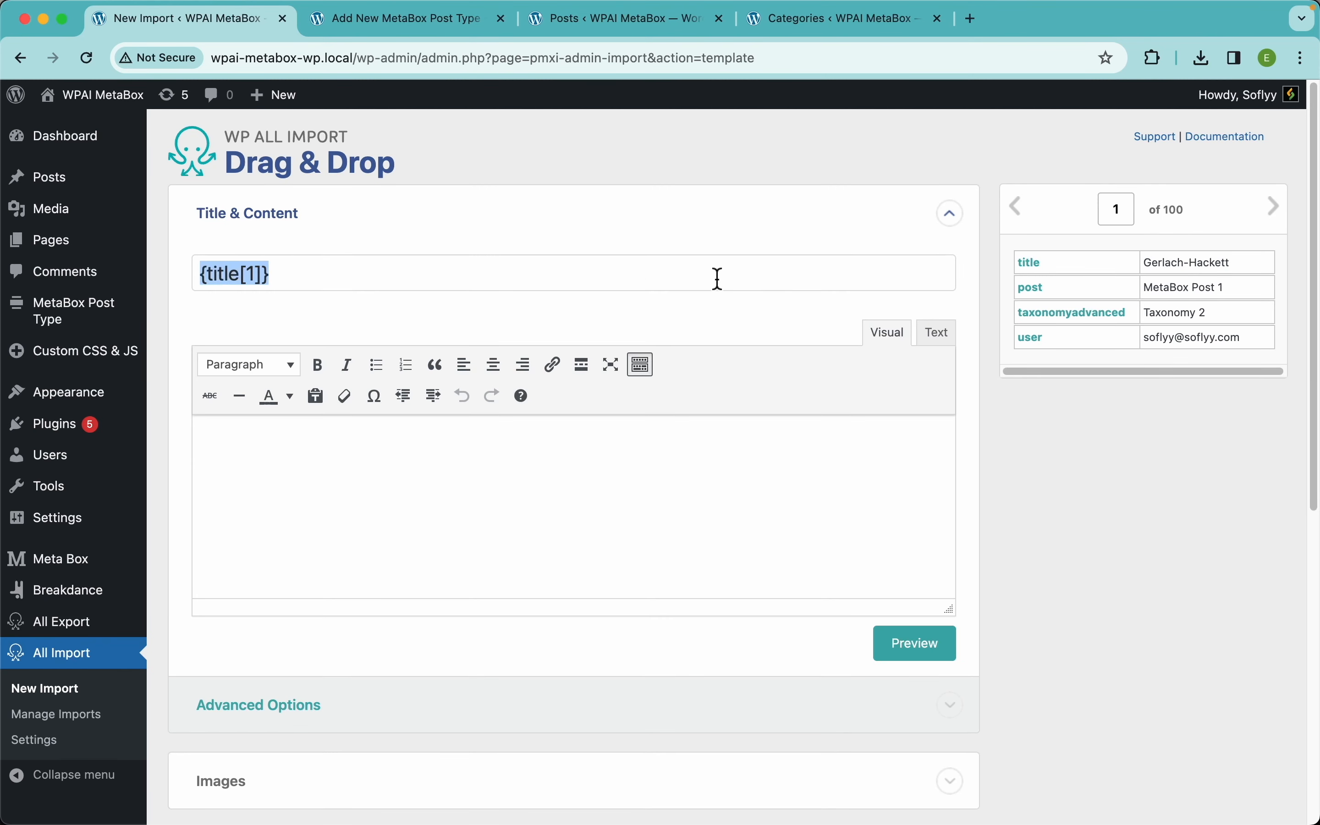
scroll(662, 325, down, 10)
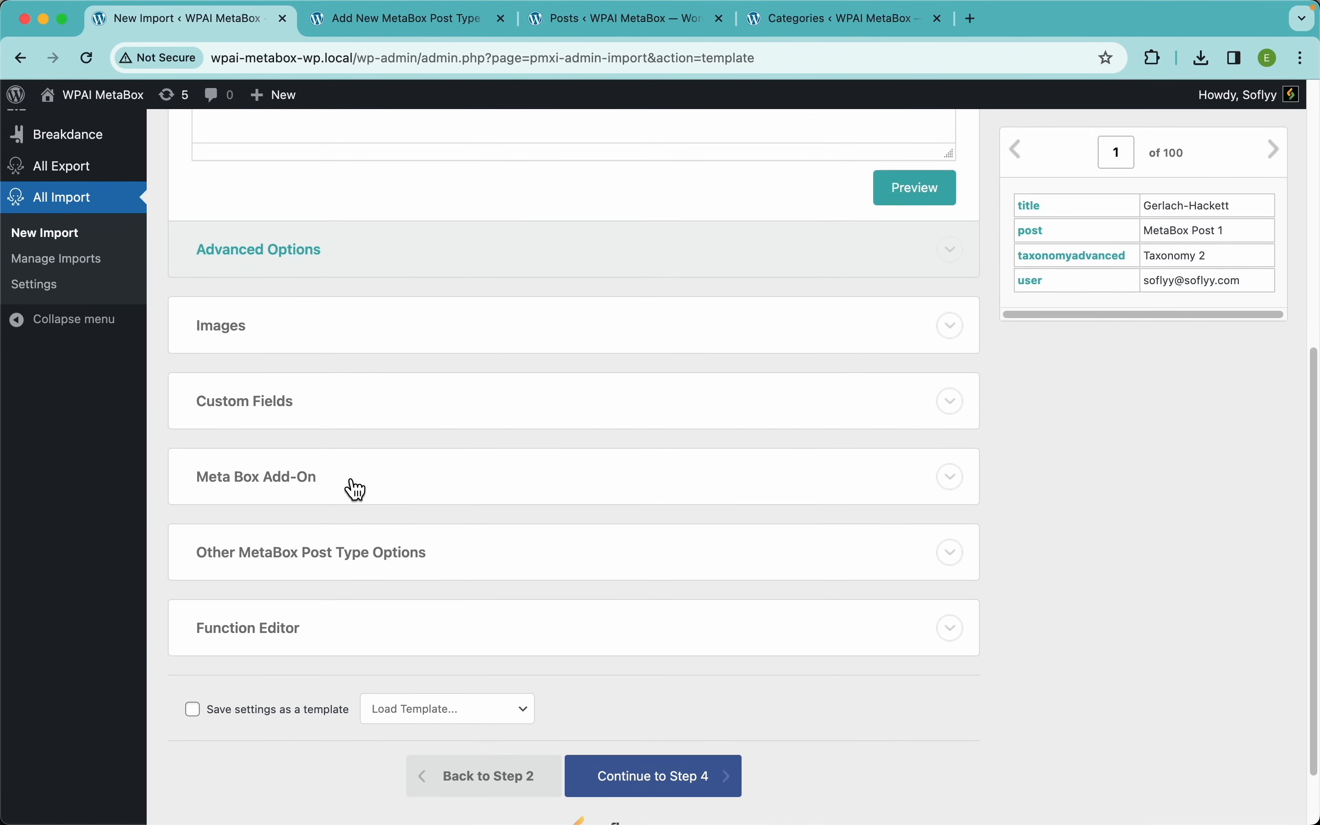
click(355, 490)
scroll(438, 484, down, 3)
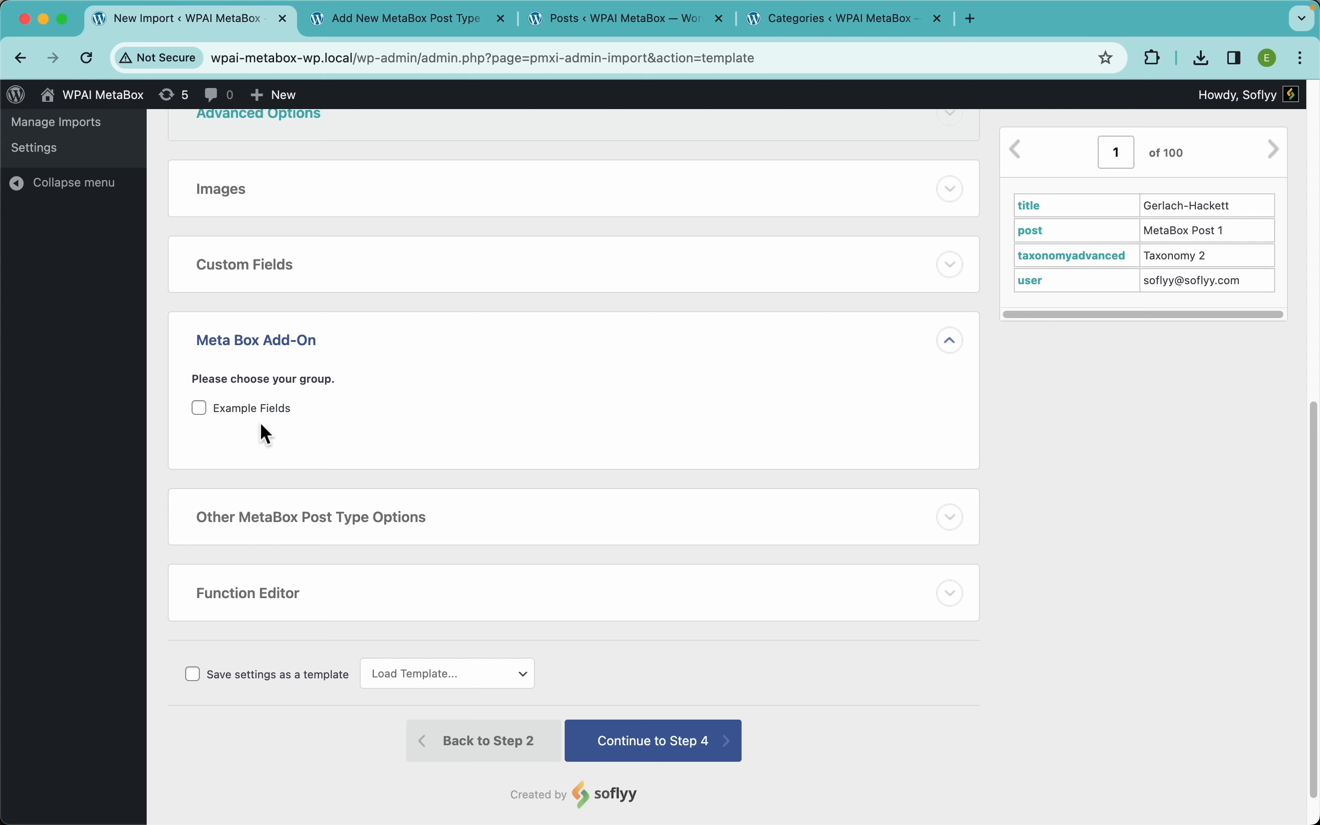
click(275, 424)
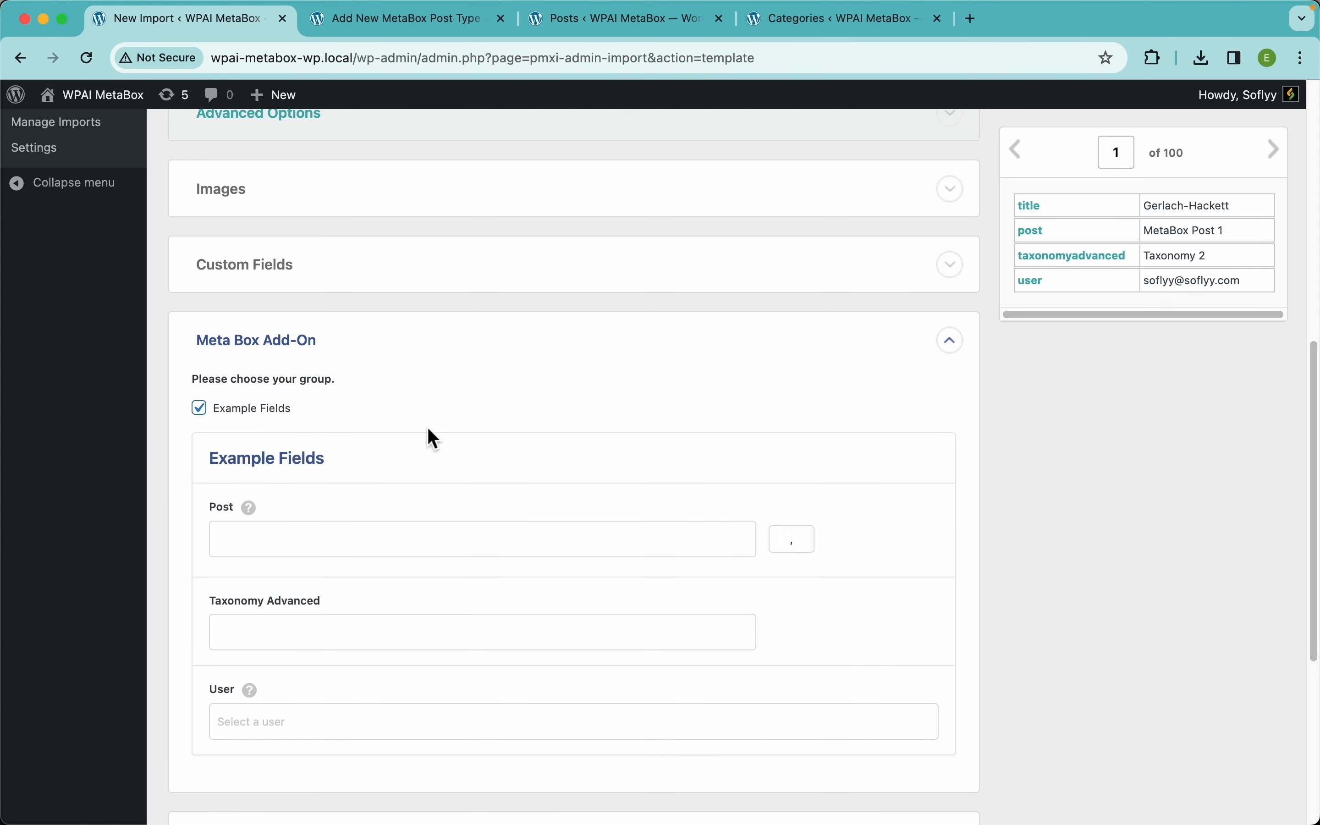
scroll(523, 486, down, 2)
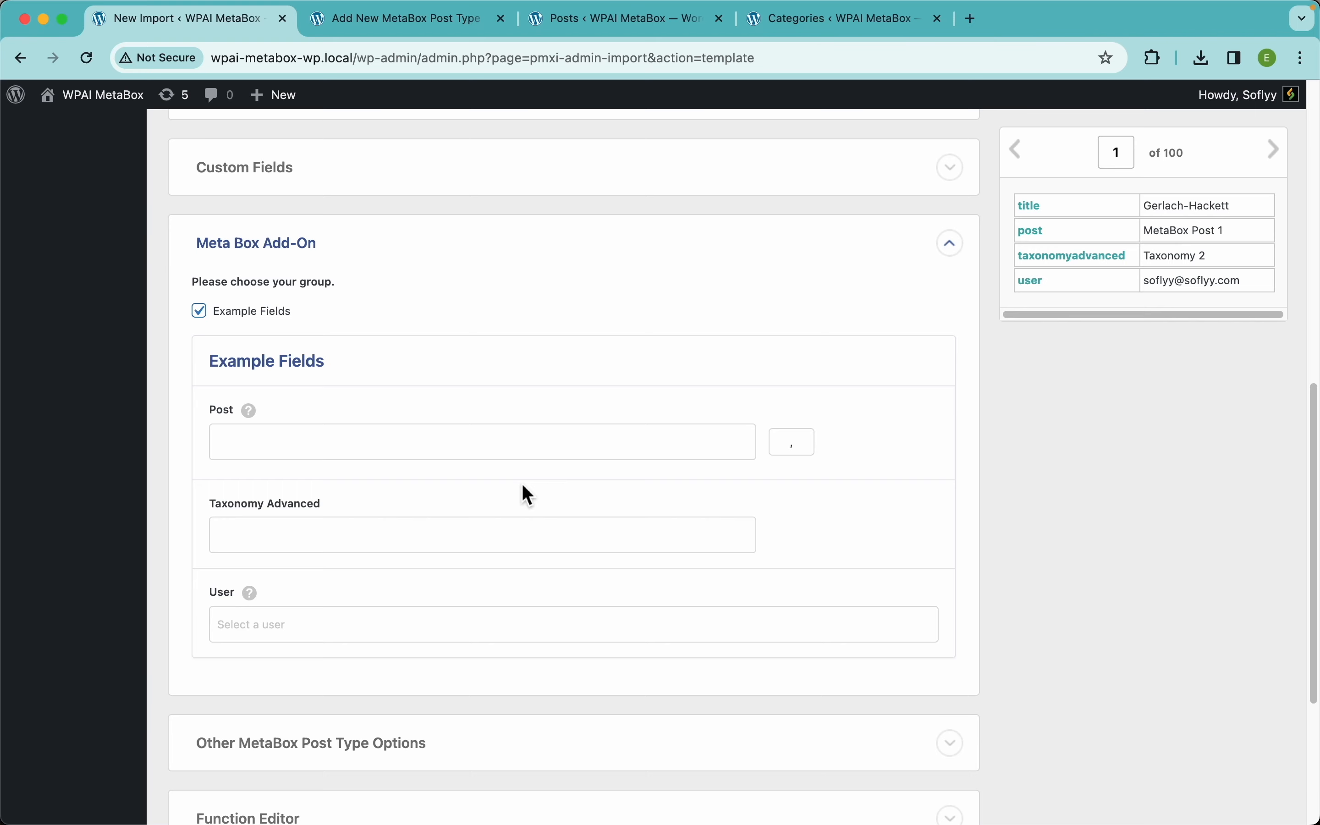
Examine the Post, Taxonomy Advanced and User choices on a new MetaBox Post Type entry, and check the site's existing posts and categories.
click(414, 32)
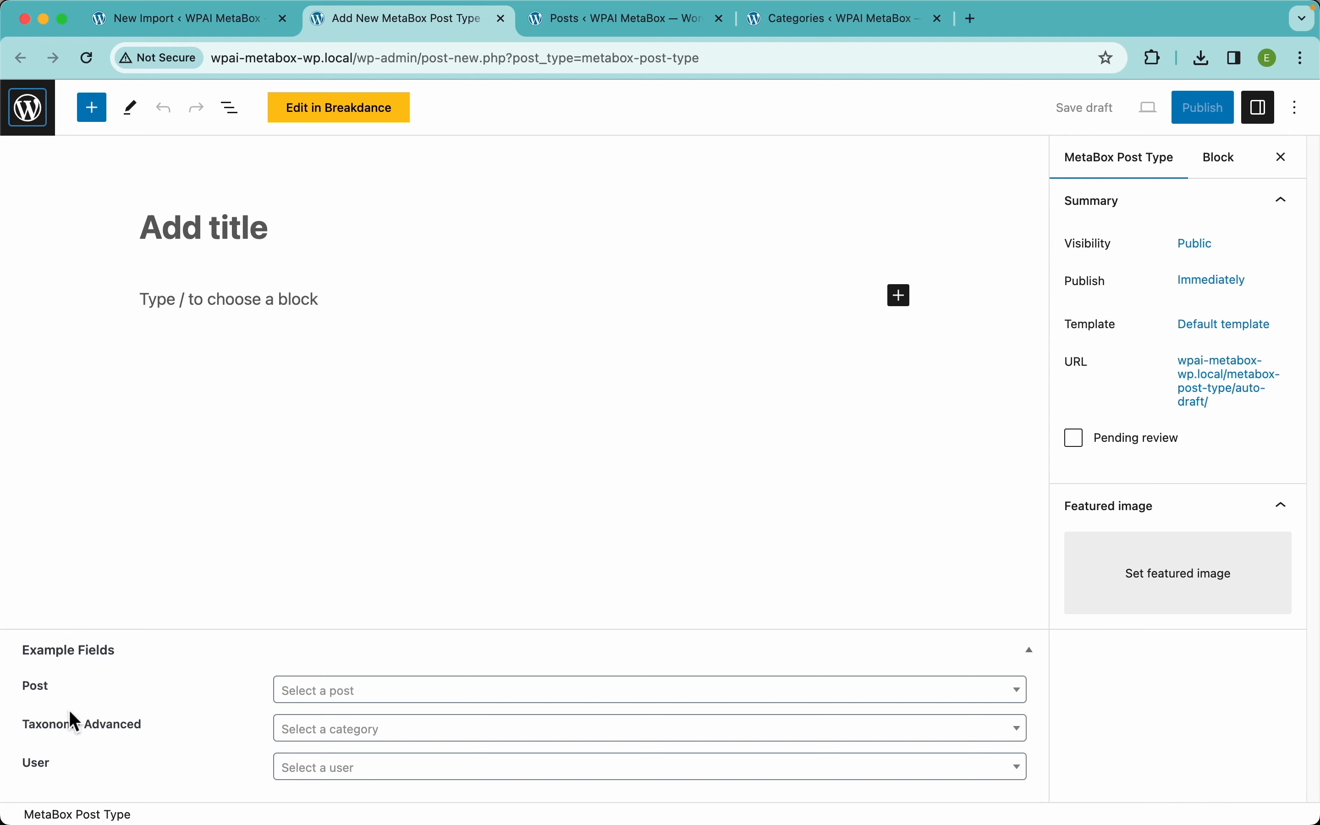
click(344, 694)
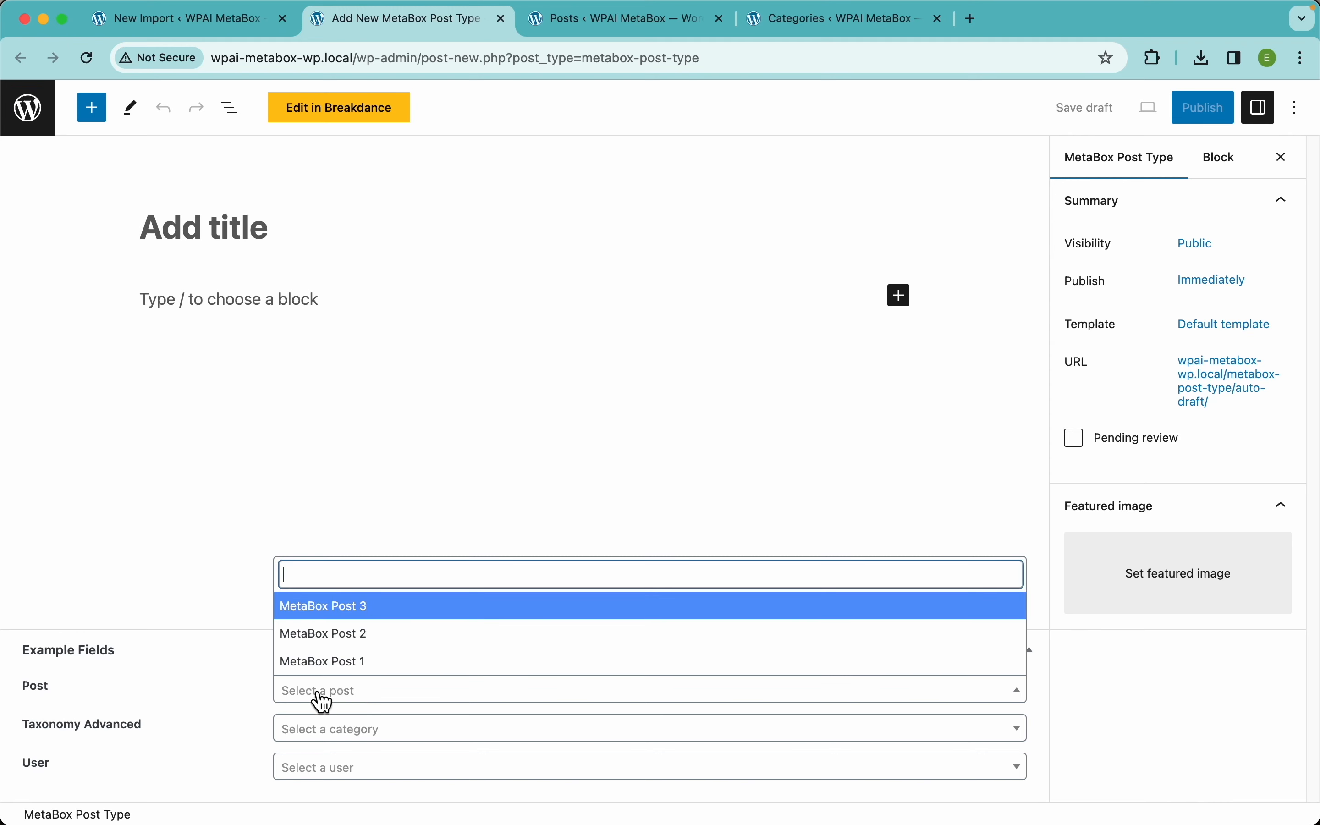
click(245, 704)
click(618, 22)
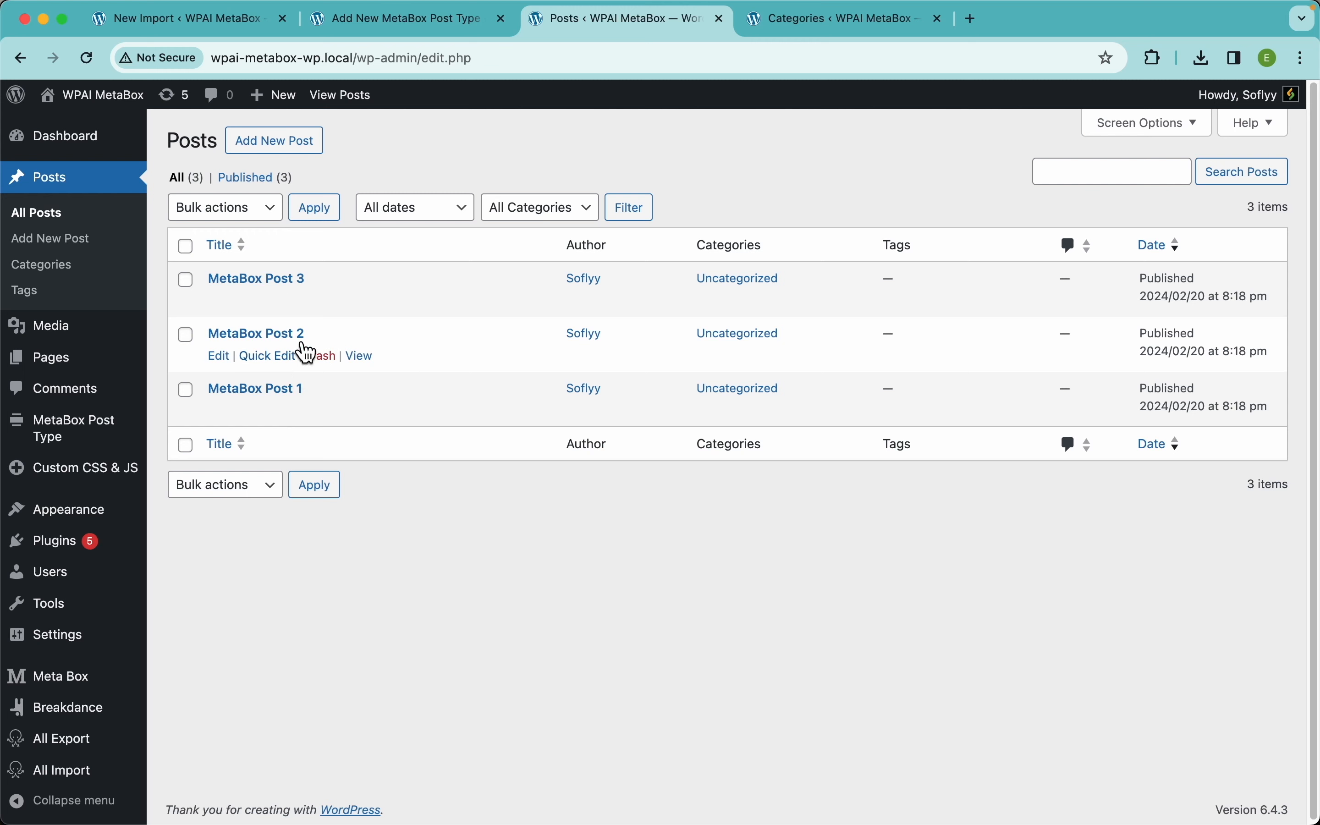
click(393, 20)
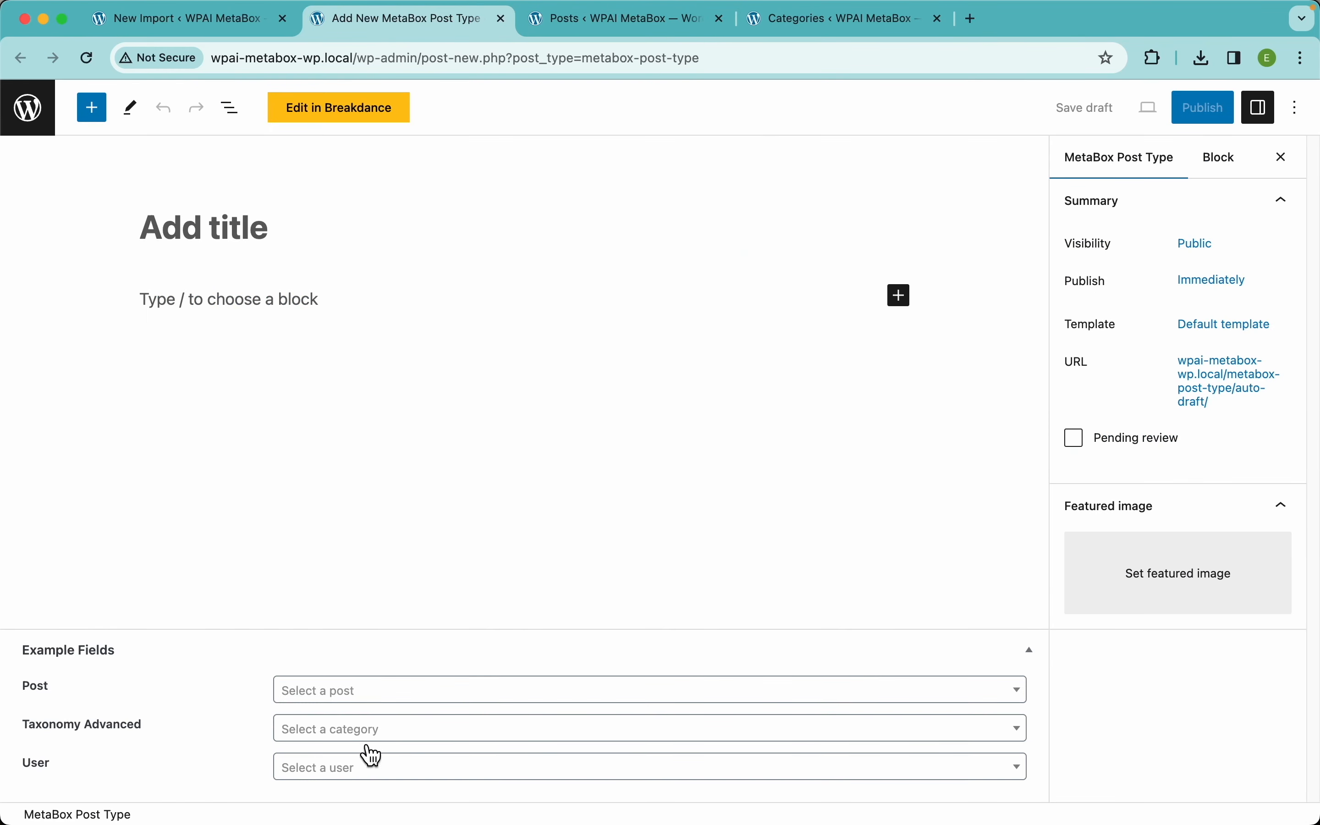
click(391, 740)
click(229, 724)
click(780, 22)
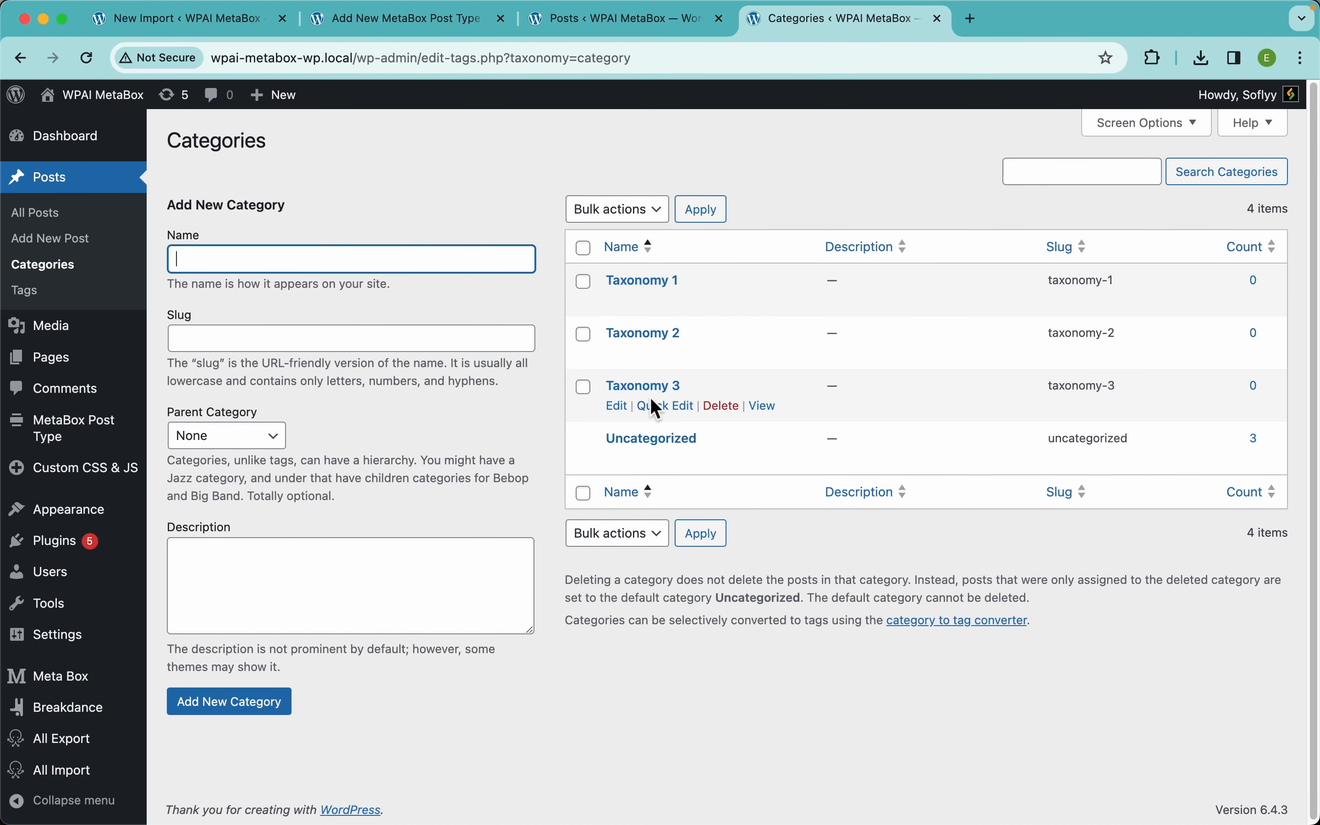
click(424, 27)
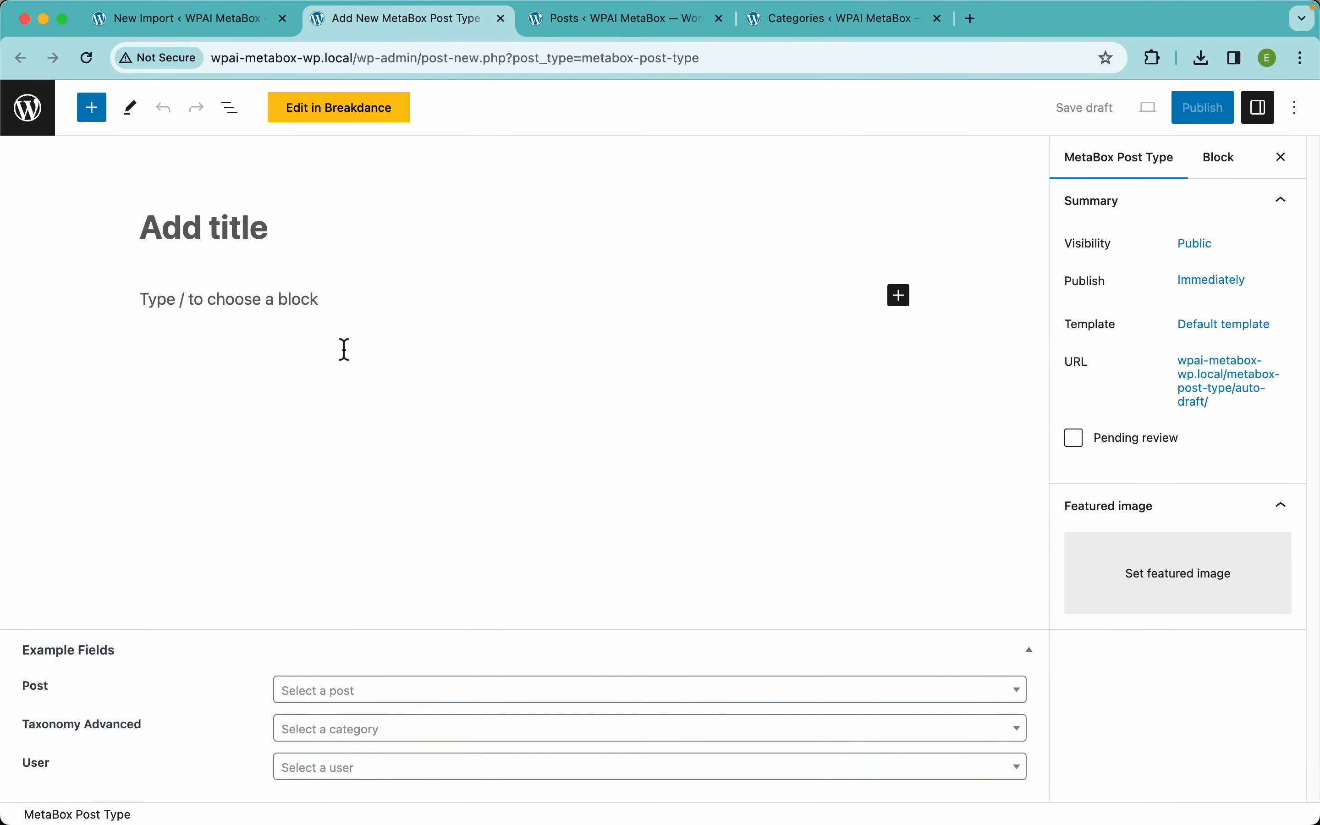
click(348, 774)
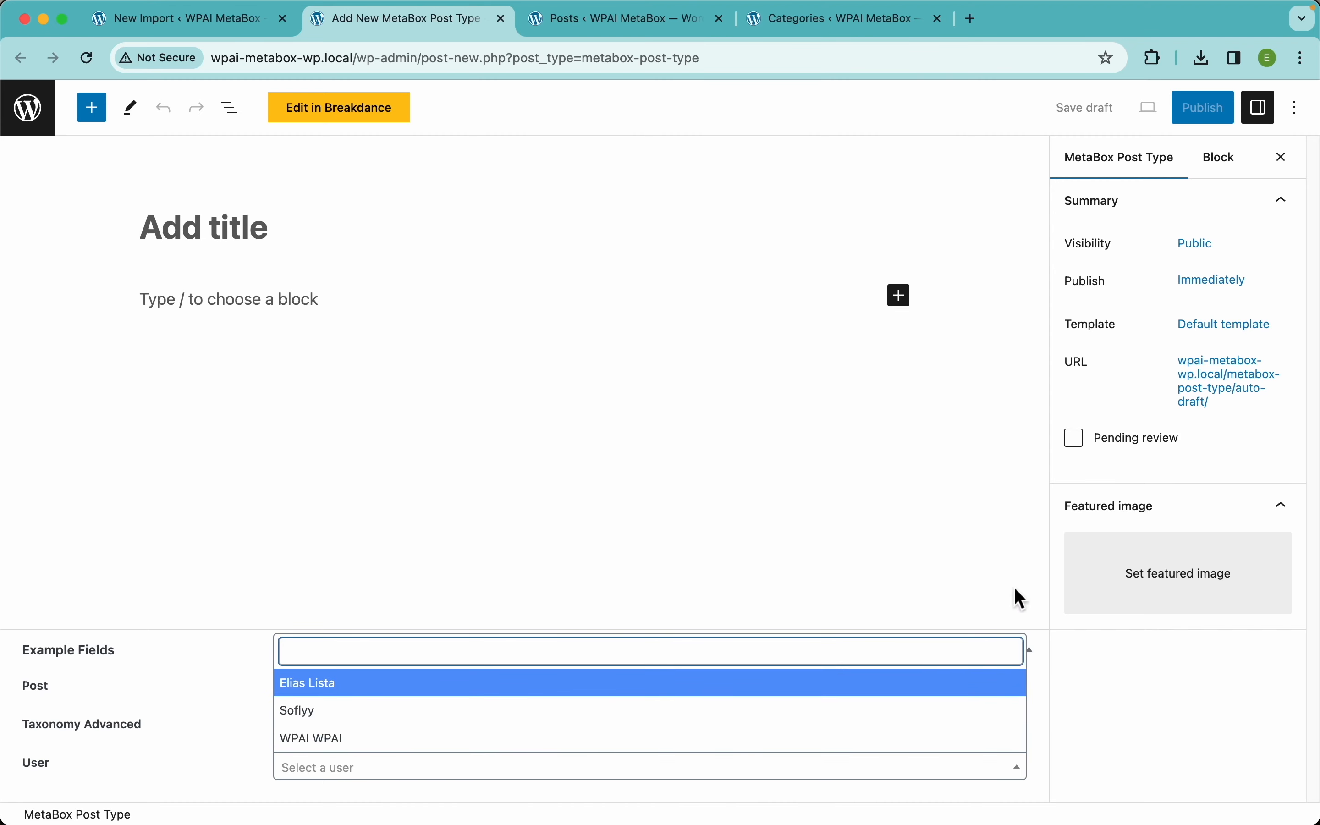
click(1088, 695)
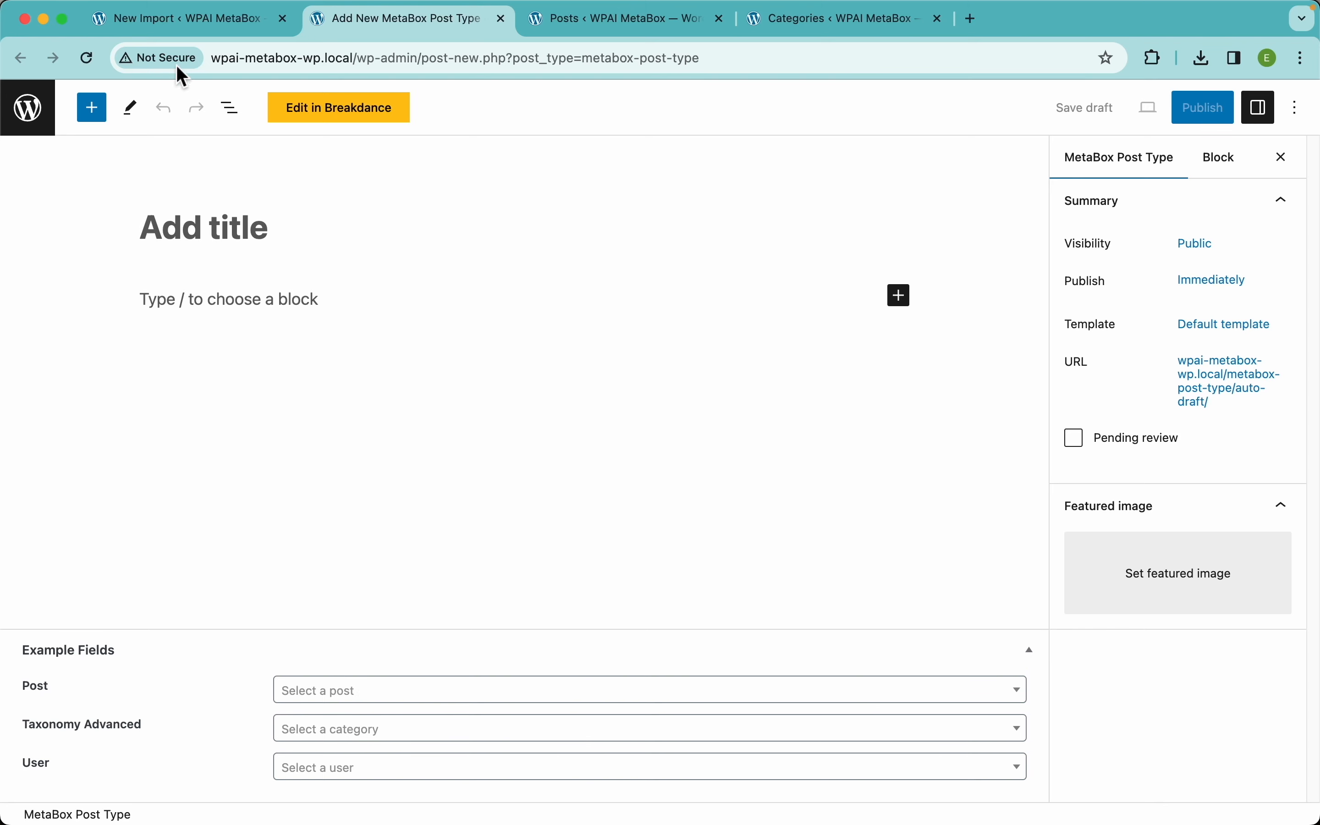
In the import template, map the post element to the Post field and the taxonomyadvanced element to the Taxonomy Advanced field.
click(183, 35)
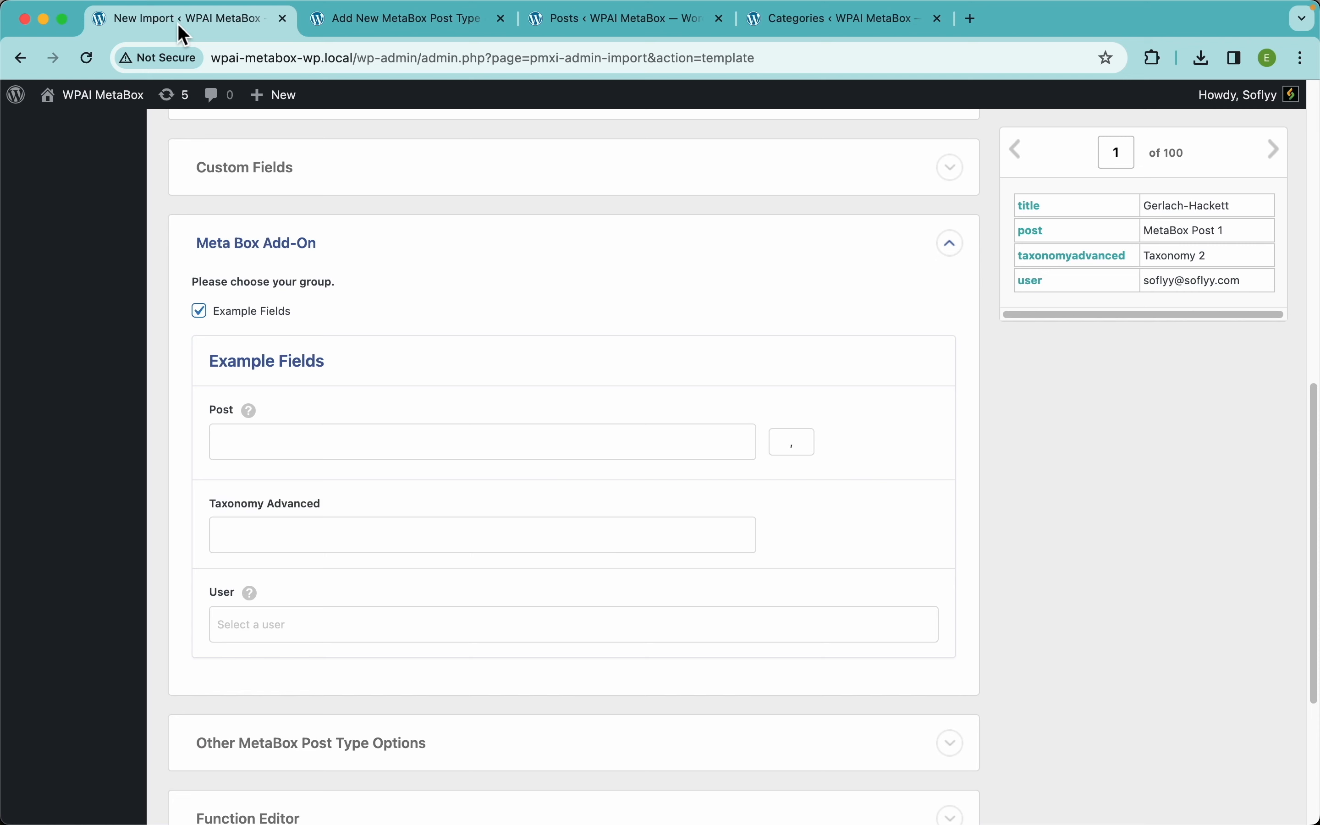
drag(1038, 247, 569, 454)
drag(1093, 265, 522, 540)
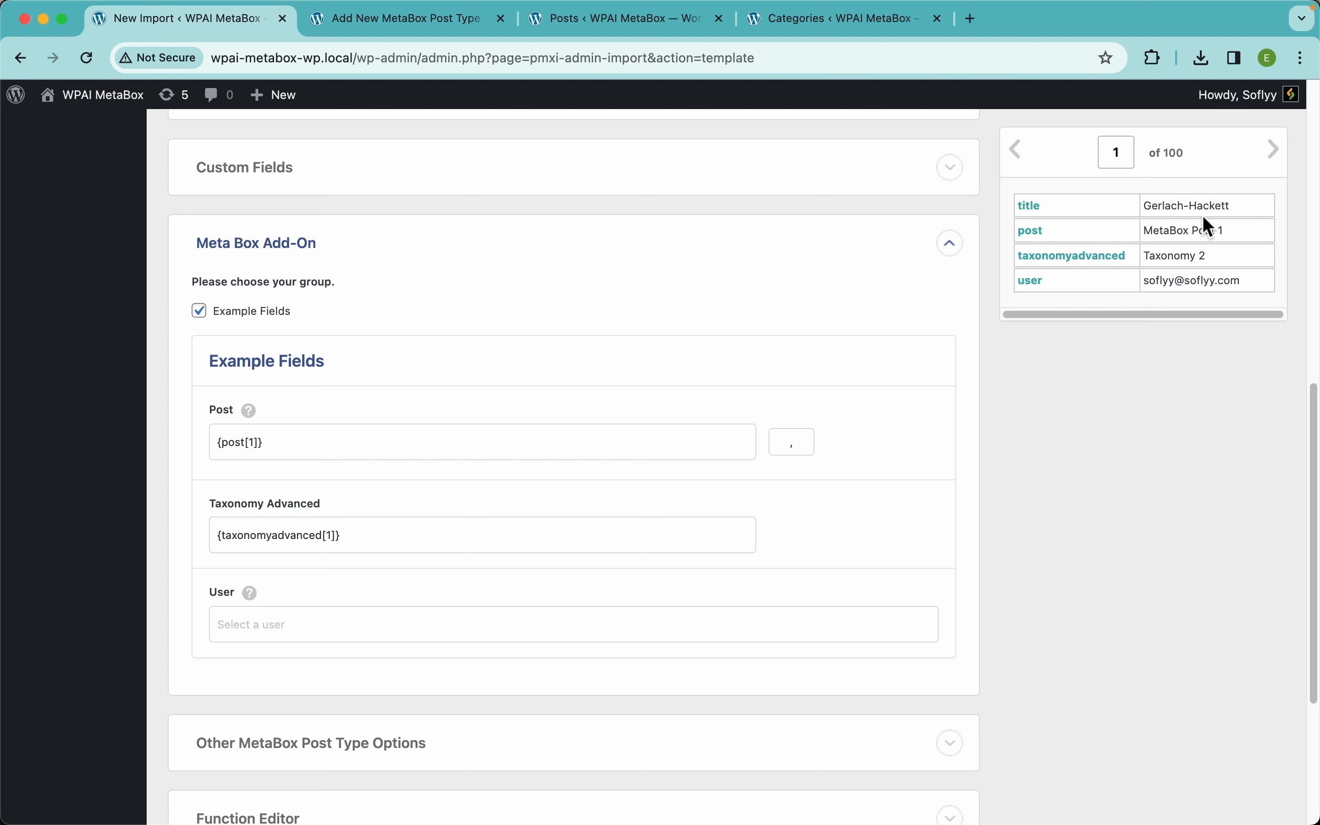
drag(1228, 237, 1128, 232)
drag(1215, 256, 1147, 258)
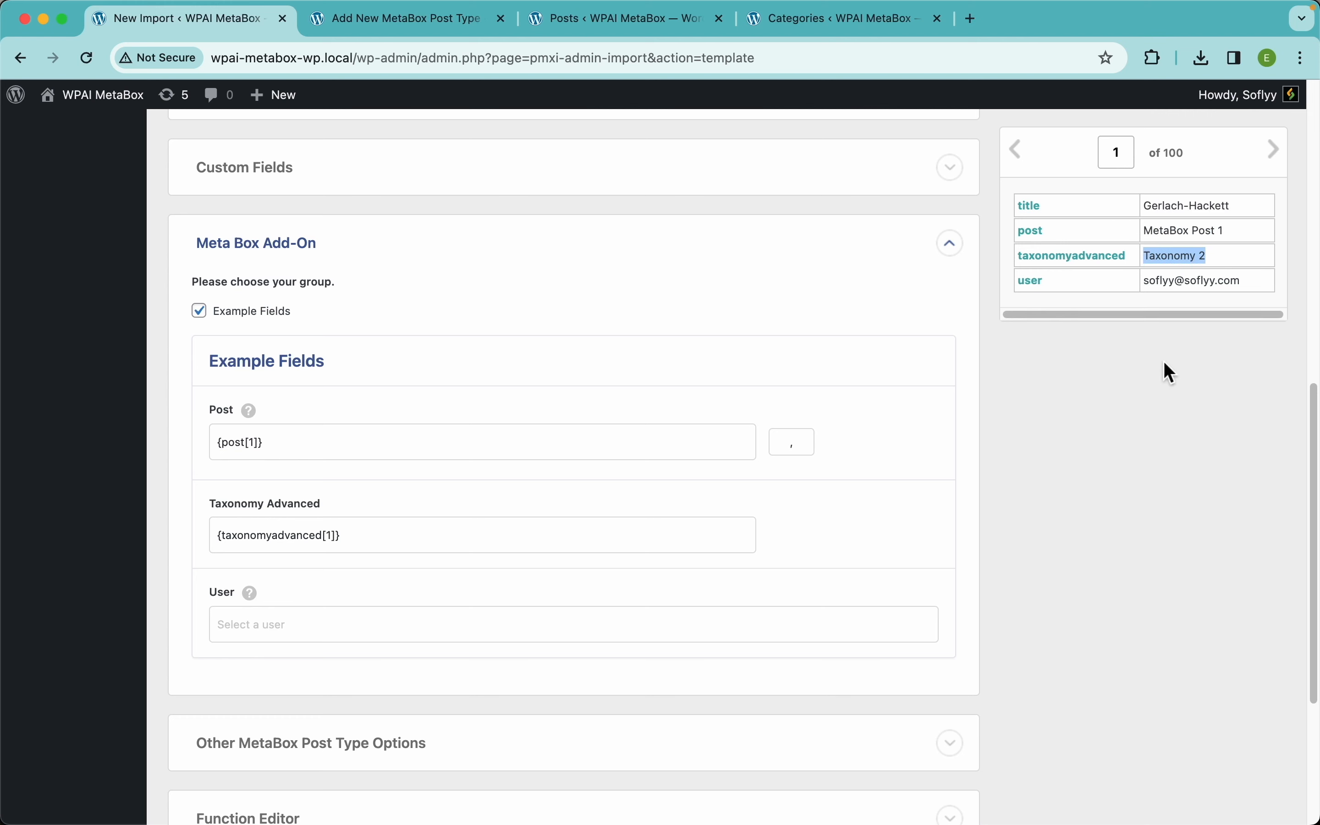
click(1170, 373)
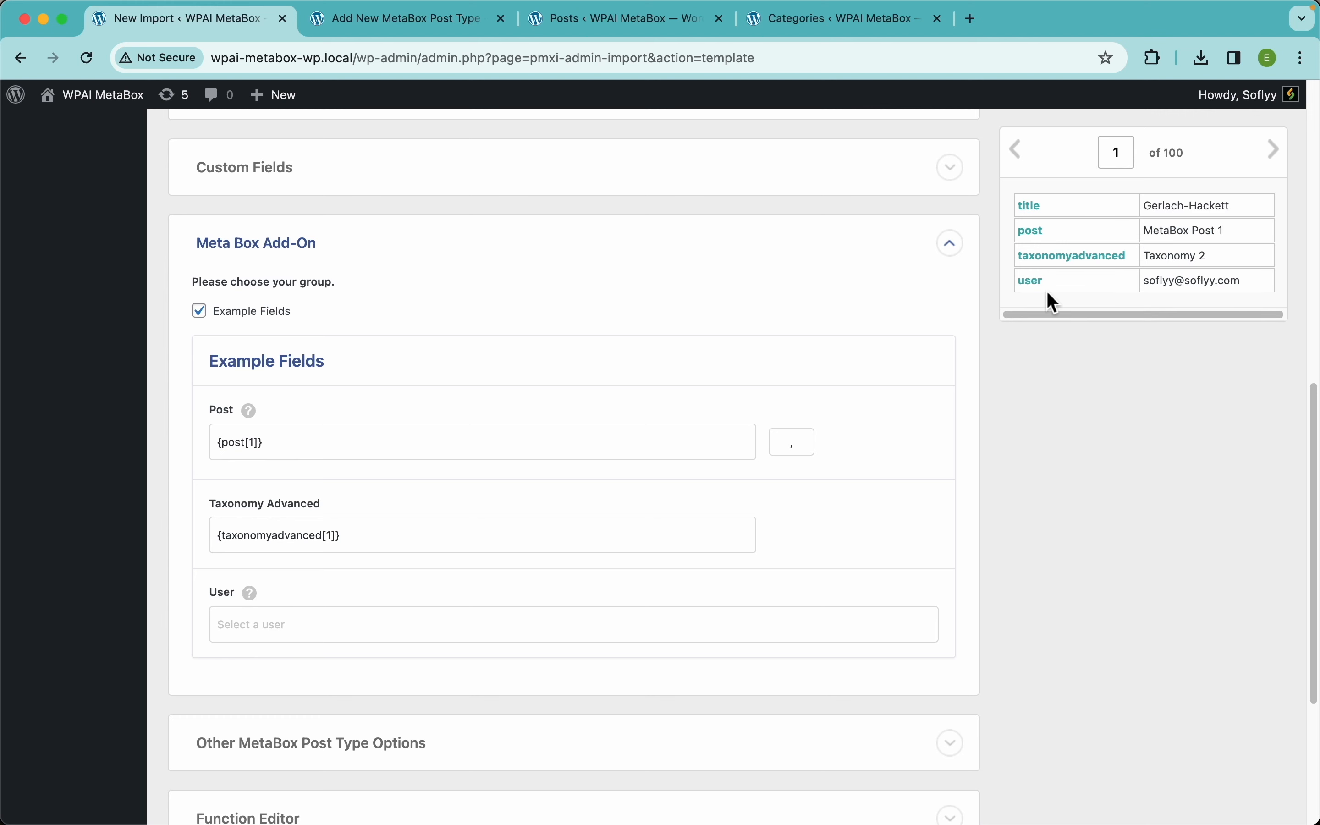
Map the user element to the User field and read the help on accepted user values.
drag(1017, 278, 546, 623)
mouse_move(251, 598)
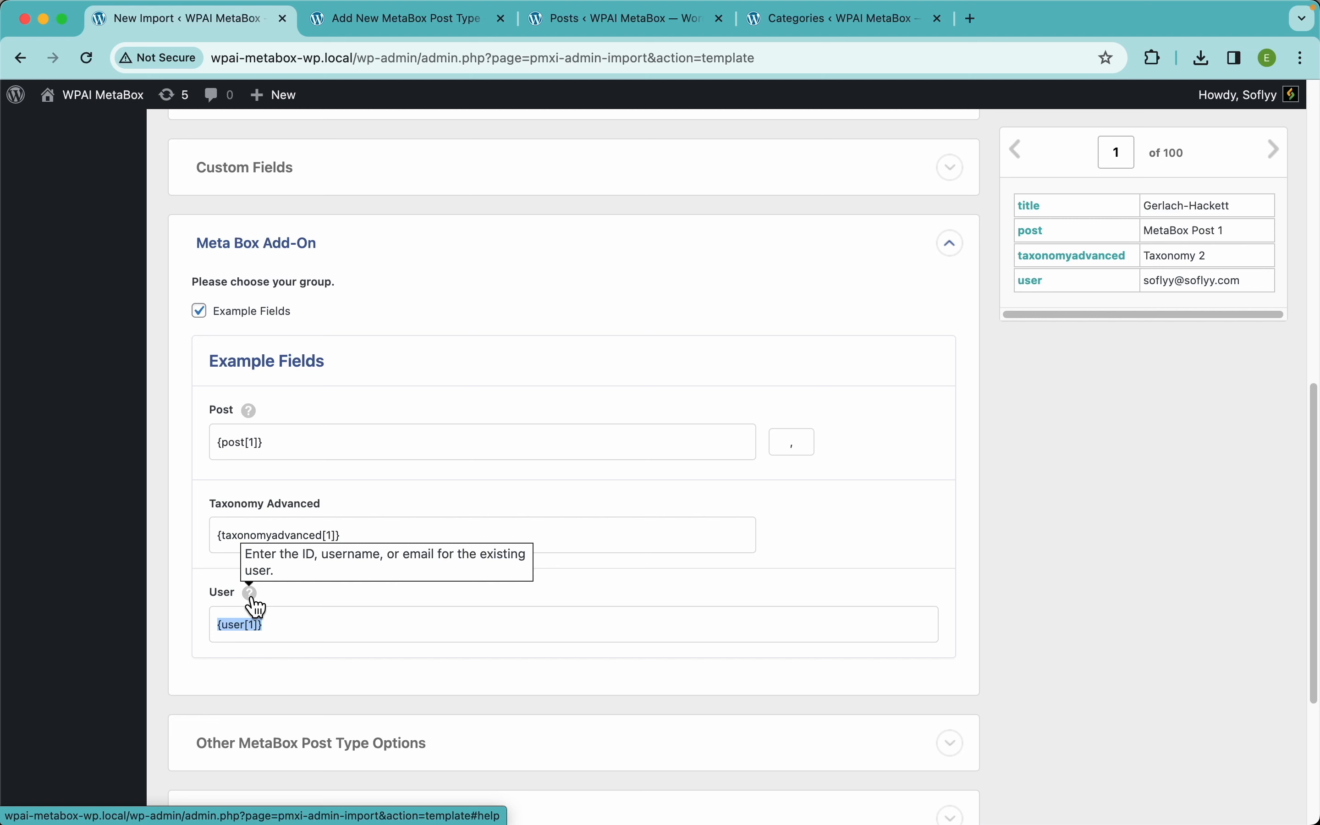
click(1100, 593)
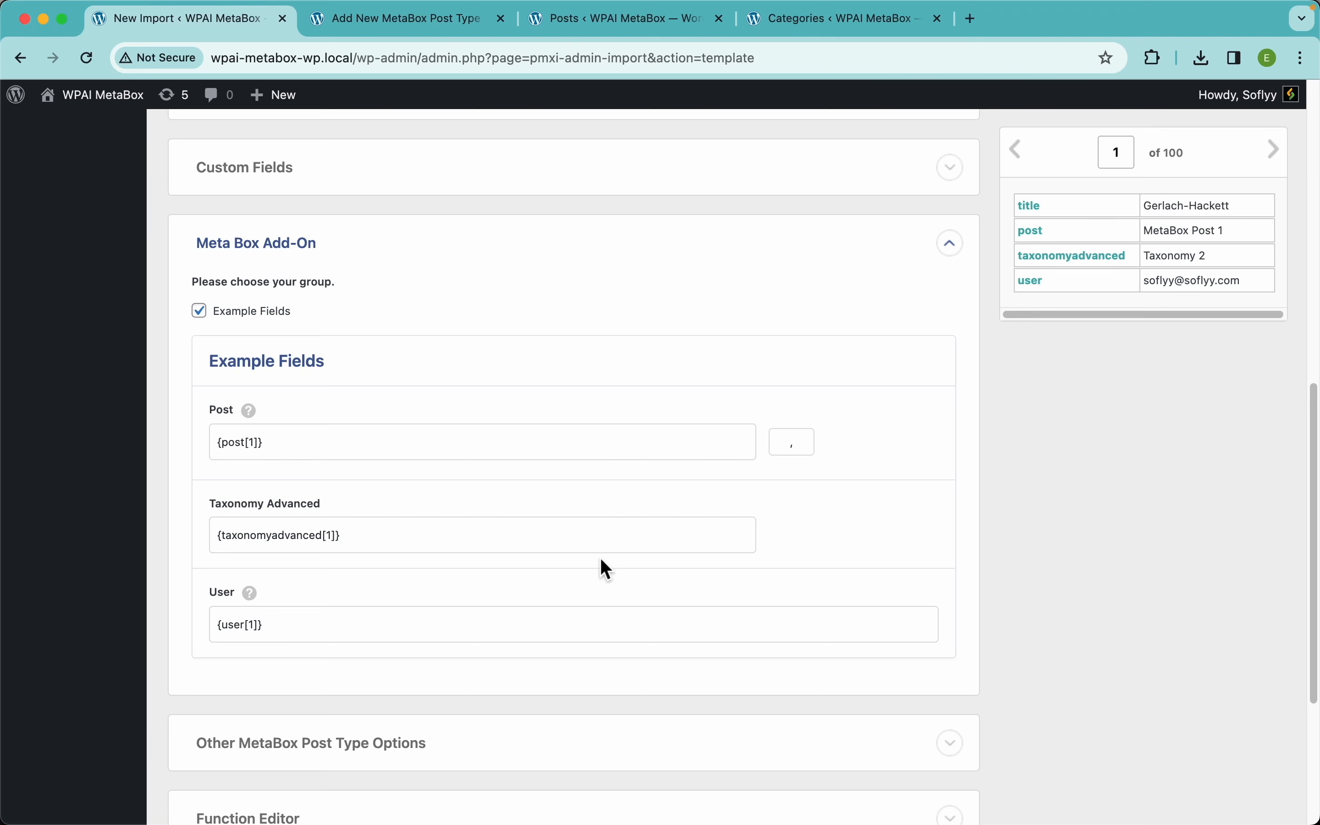
Continue to the import settings and auto-detect the unique identifier.
scroll(600, 558, down, 5)
click(715, 721)
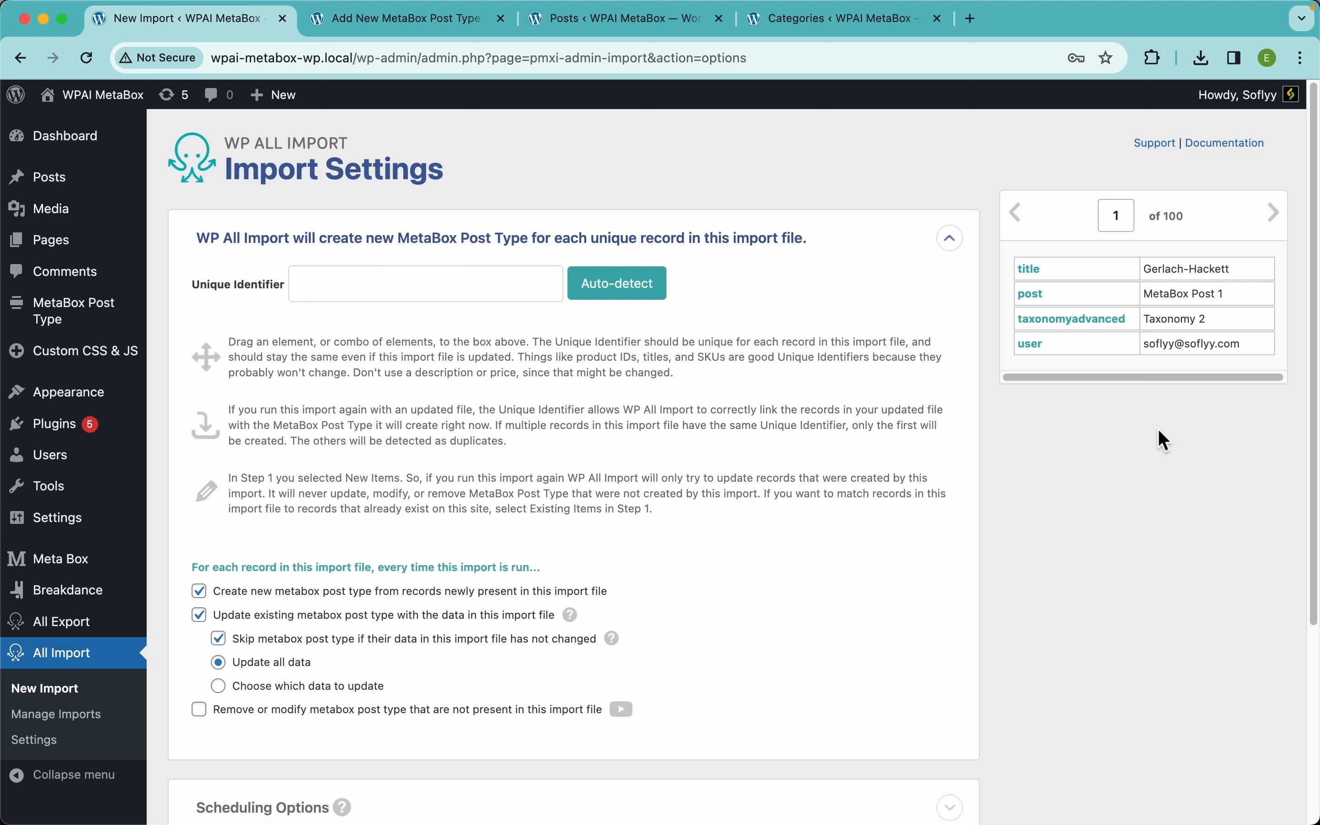
click(621, 289)
Review and keep the default options for creating and updating records, then confirm and run the import.
scroll(648, 491, down, 5)
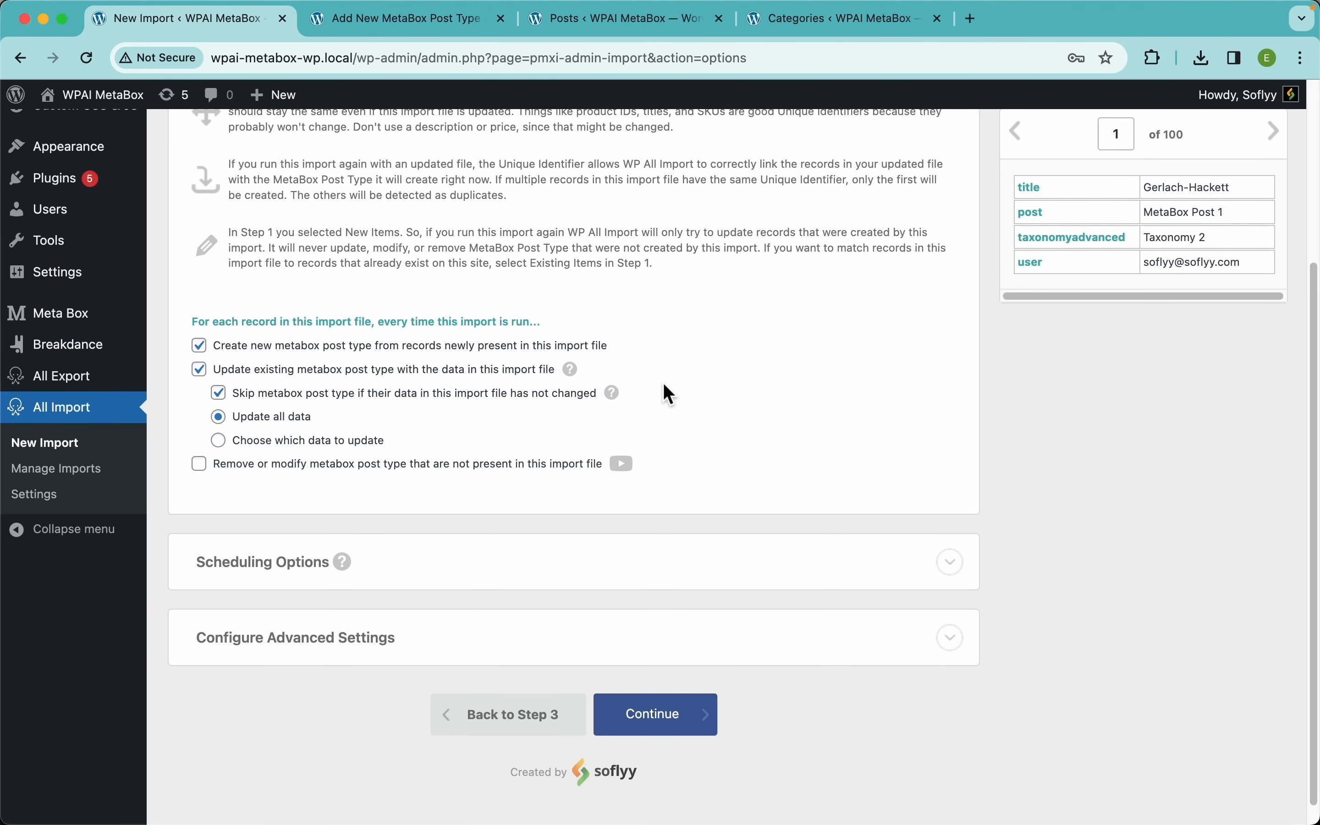
drag(638, 343, 338, 345)
click(240, 358)
triple_click(240, 357)
click(679, 386)
mouse_move(573, 373)
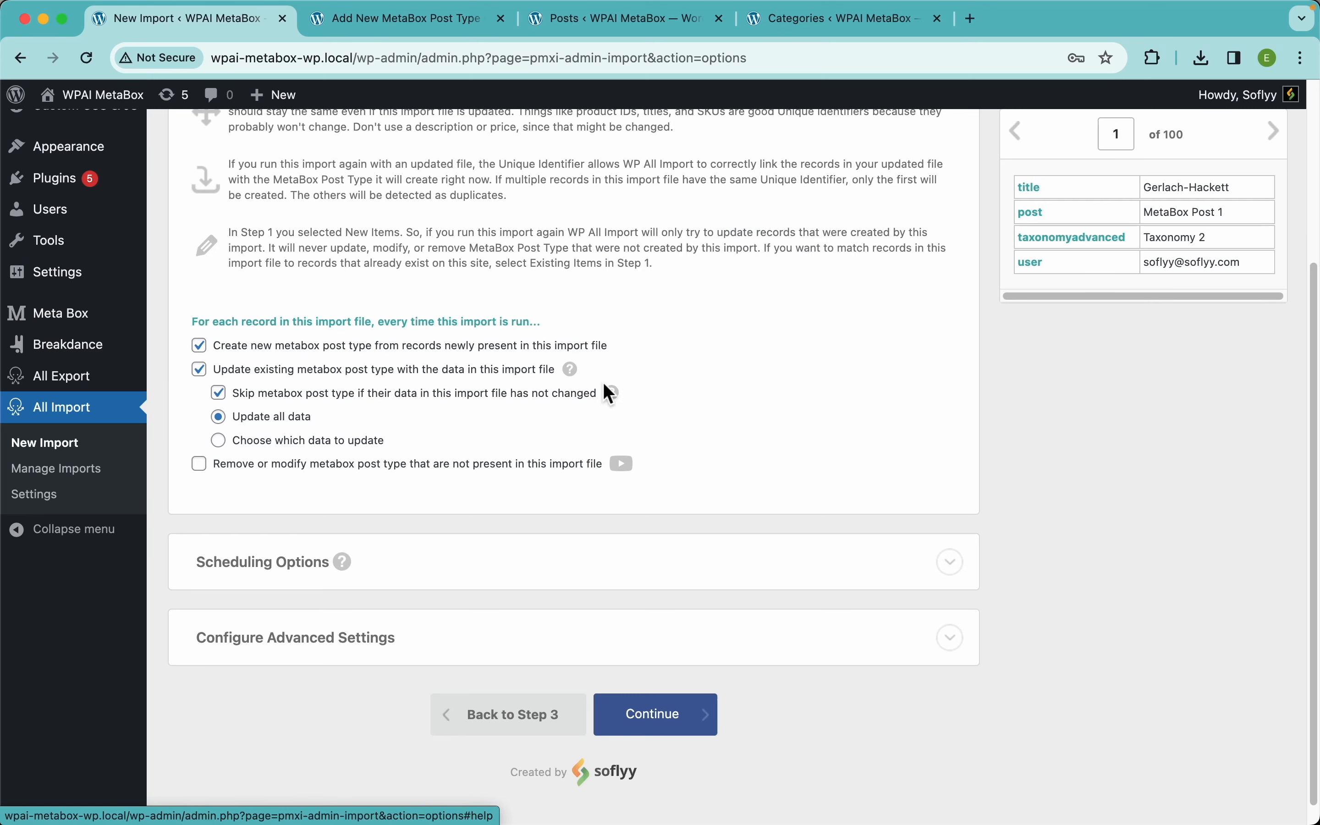
scroll(1063, 507, down, 1)
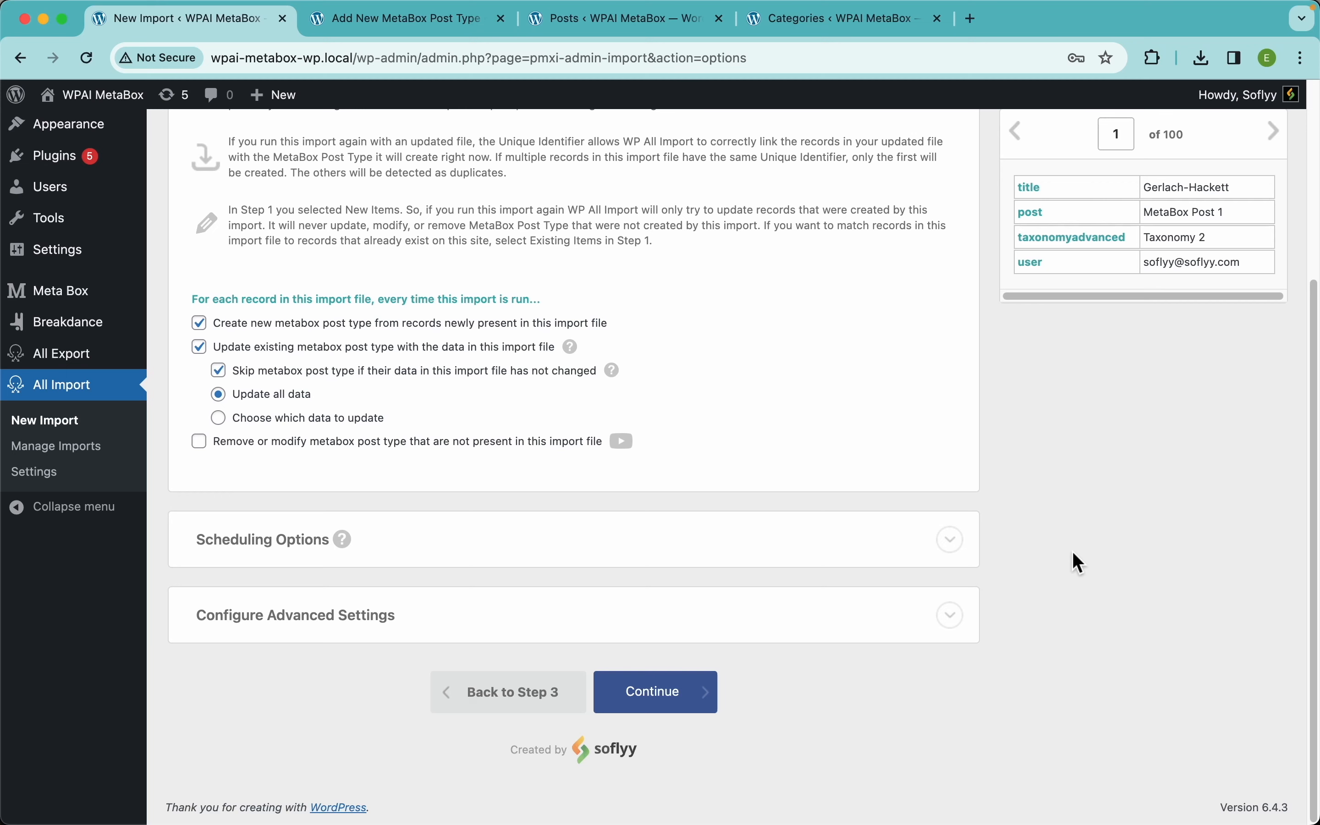
click(688, 708)
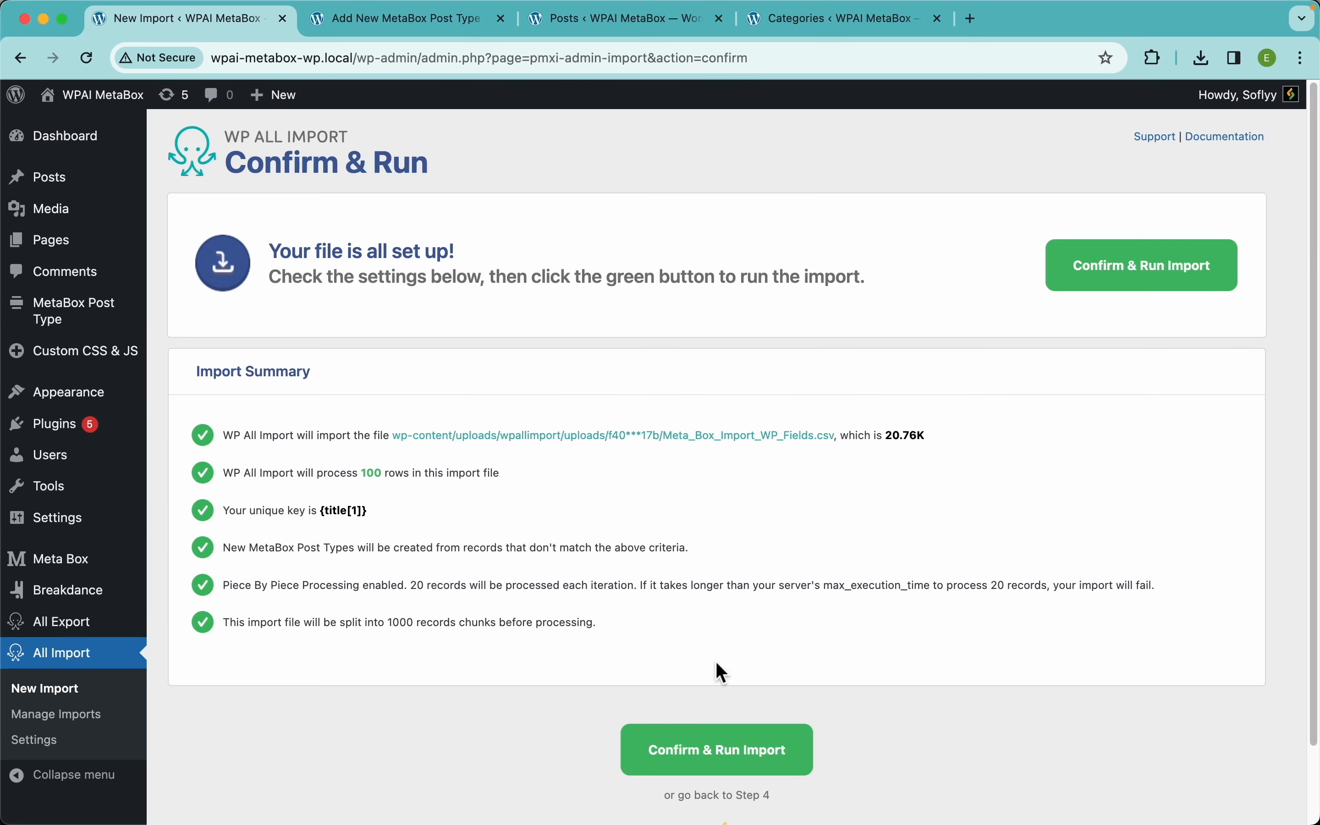
click(1056, 283)
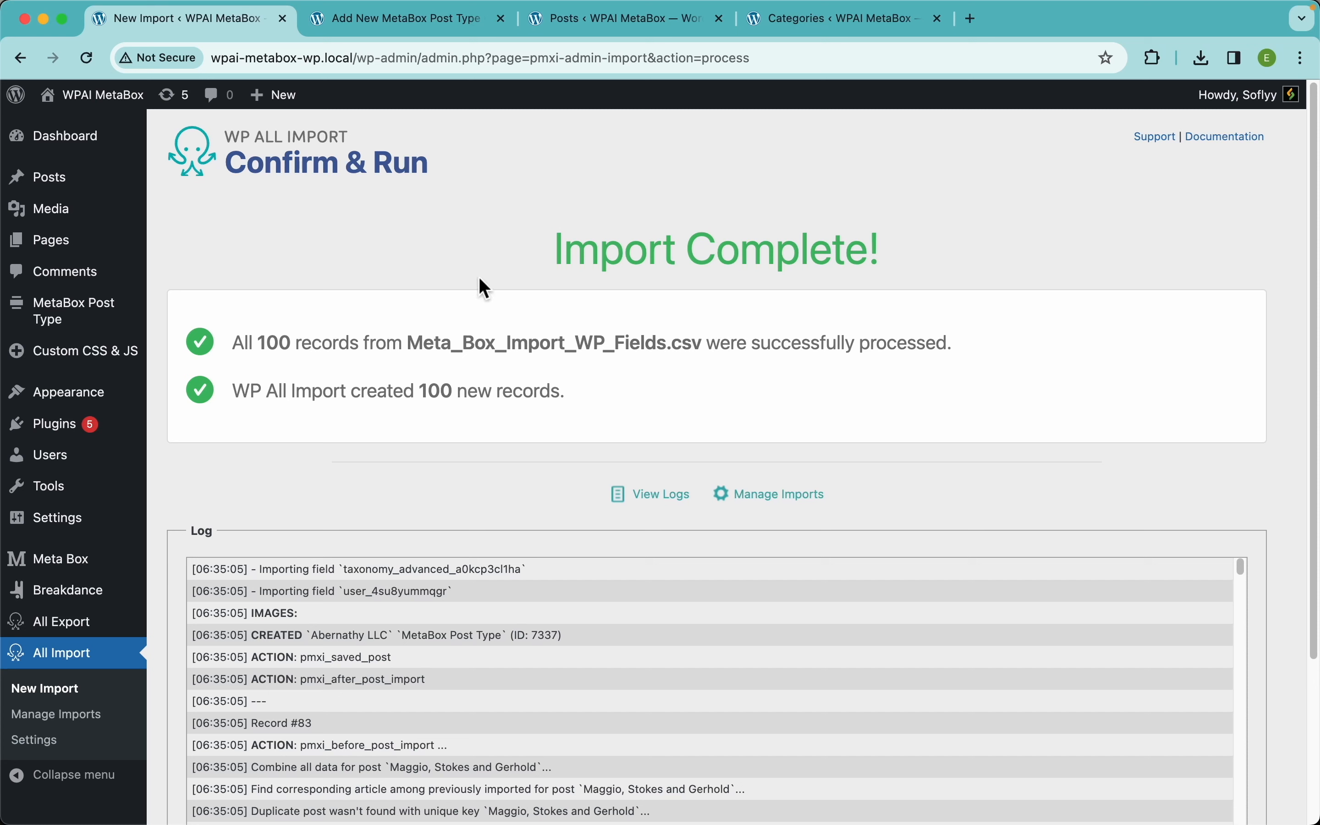
List all MetaBox Post Type entries and inspect the Example Fields values of the Harvey-Gleichner and Abernathy-Medhurst posts.
mouse_move(88, 319)
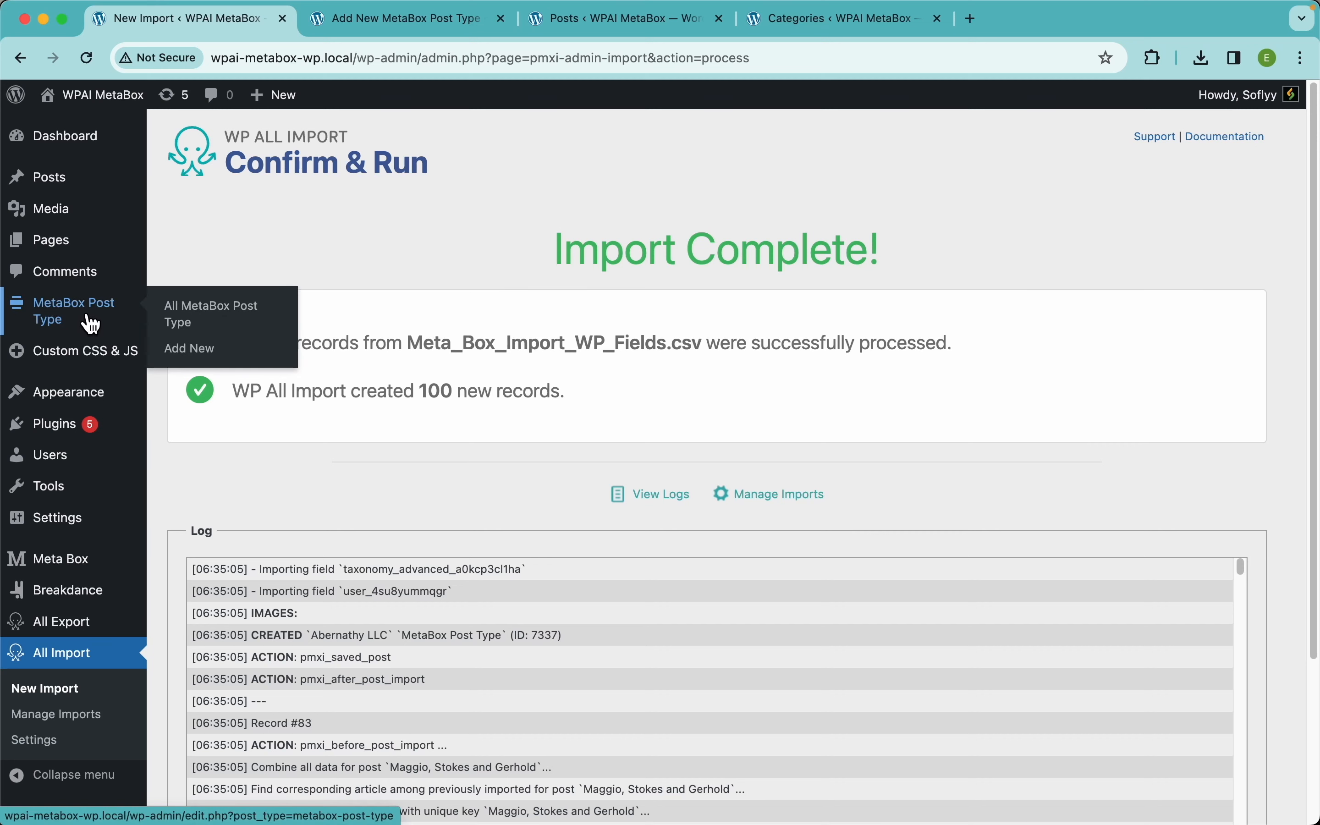
click(214, 316)
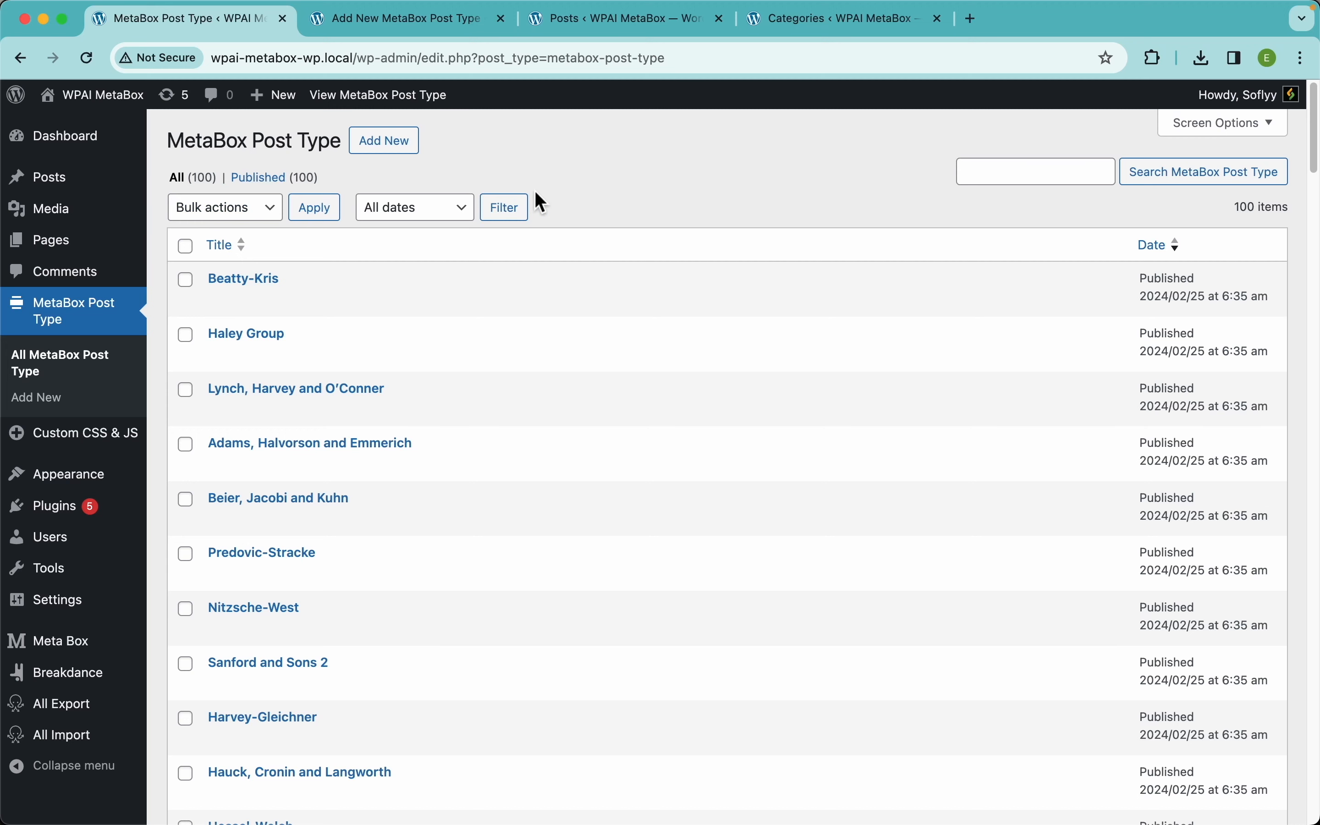
scroll(439, 479, down, 6)
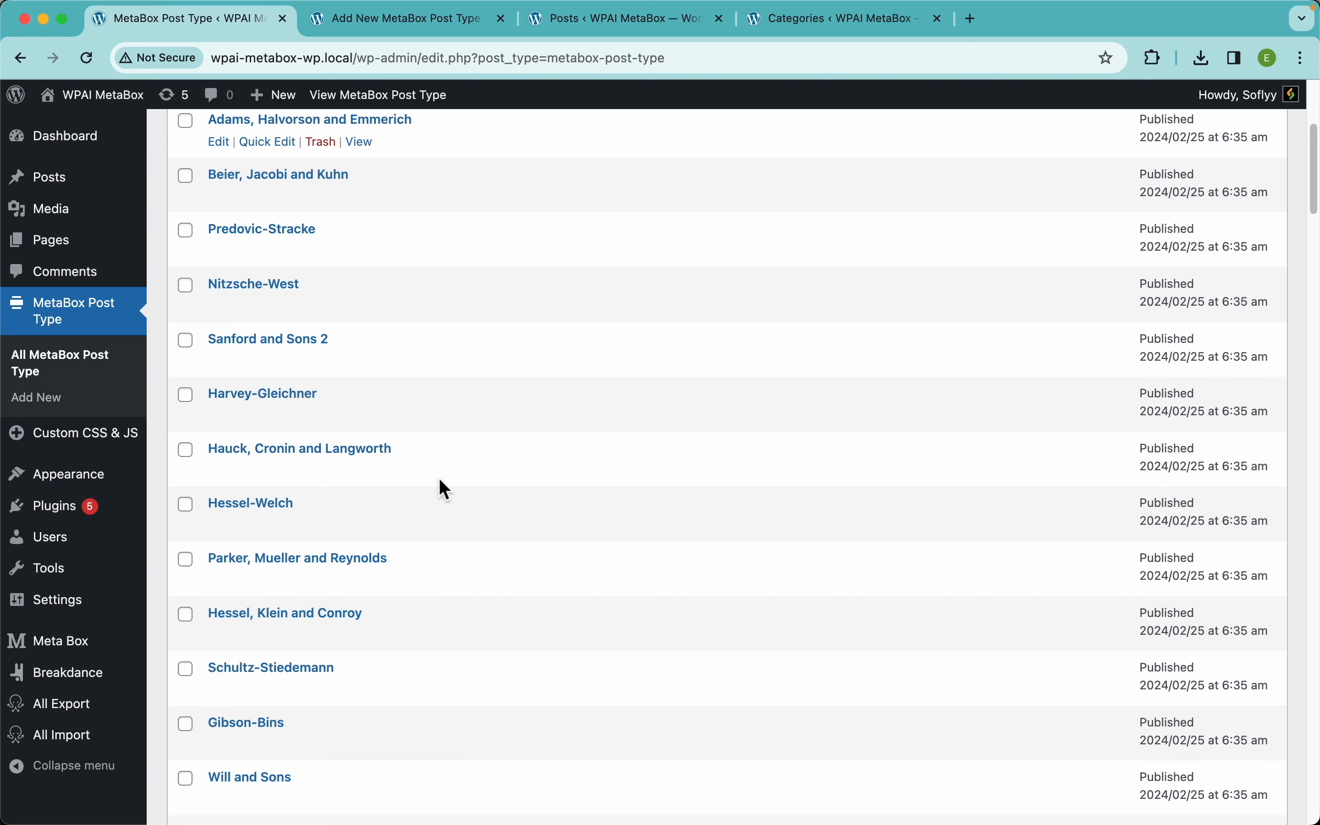
click(297, 397)
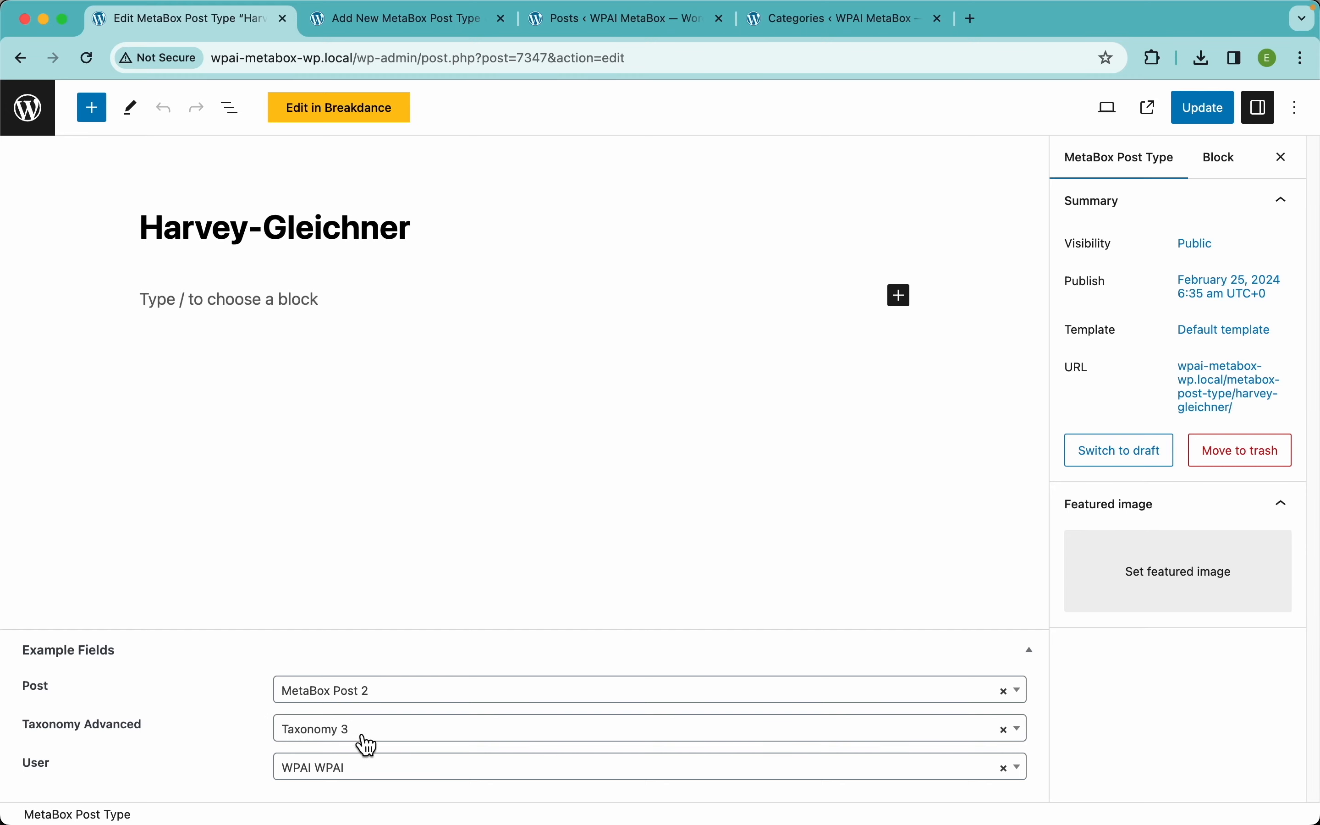
scroll(338, 572, left, 5)
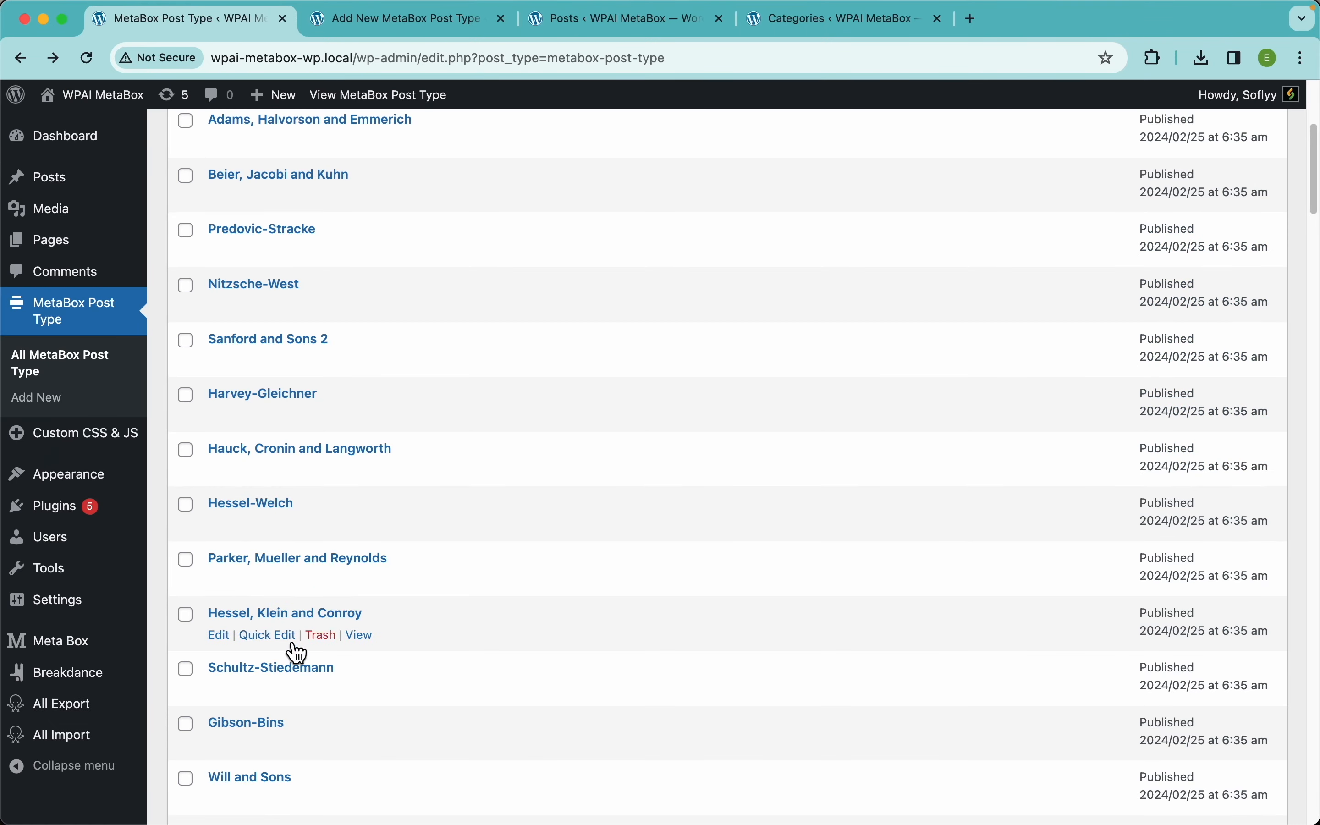
scroll(333, 655, down, 4)
click(278, 627)
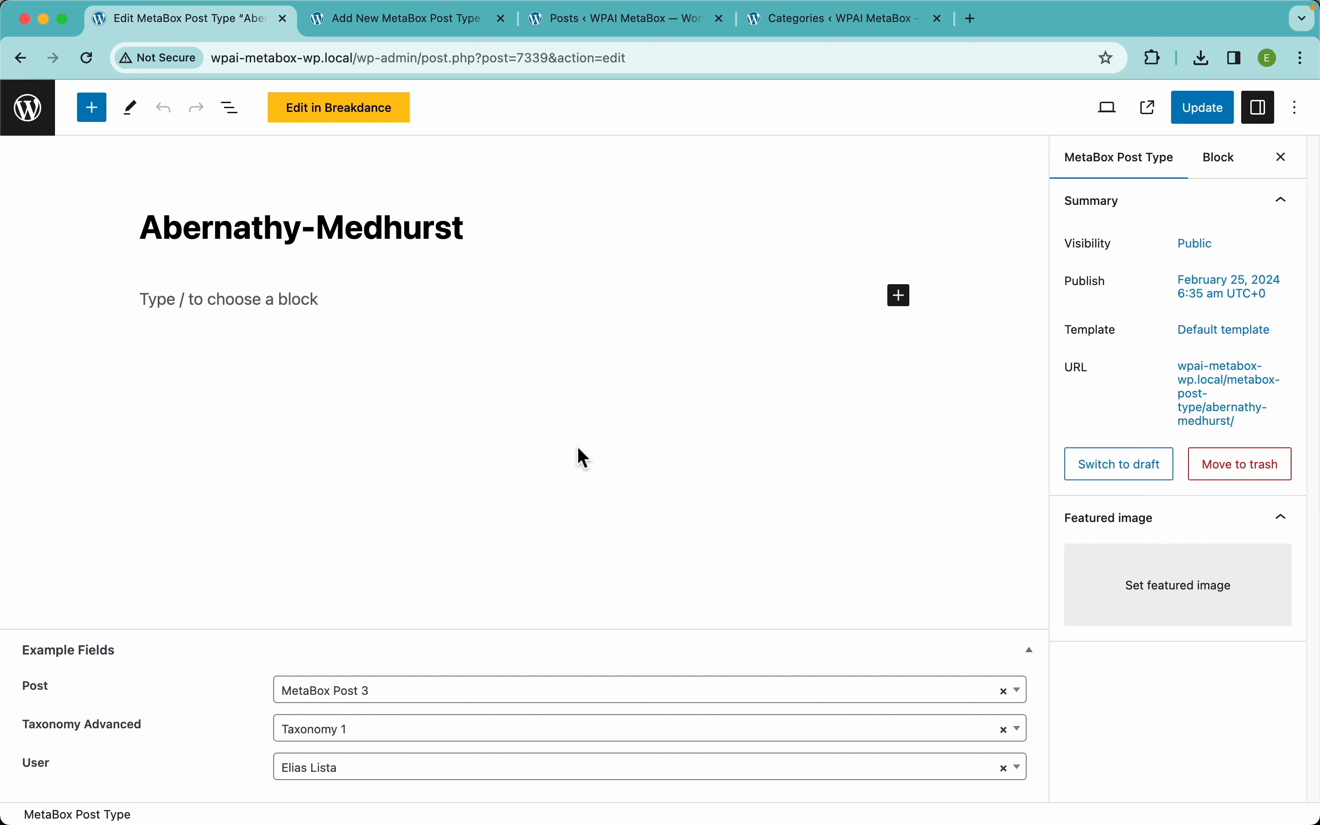
Leave the opened post for the entry list and start a new import.
click(39, 130)
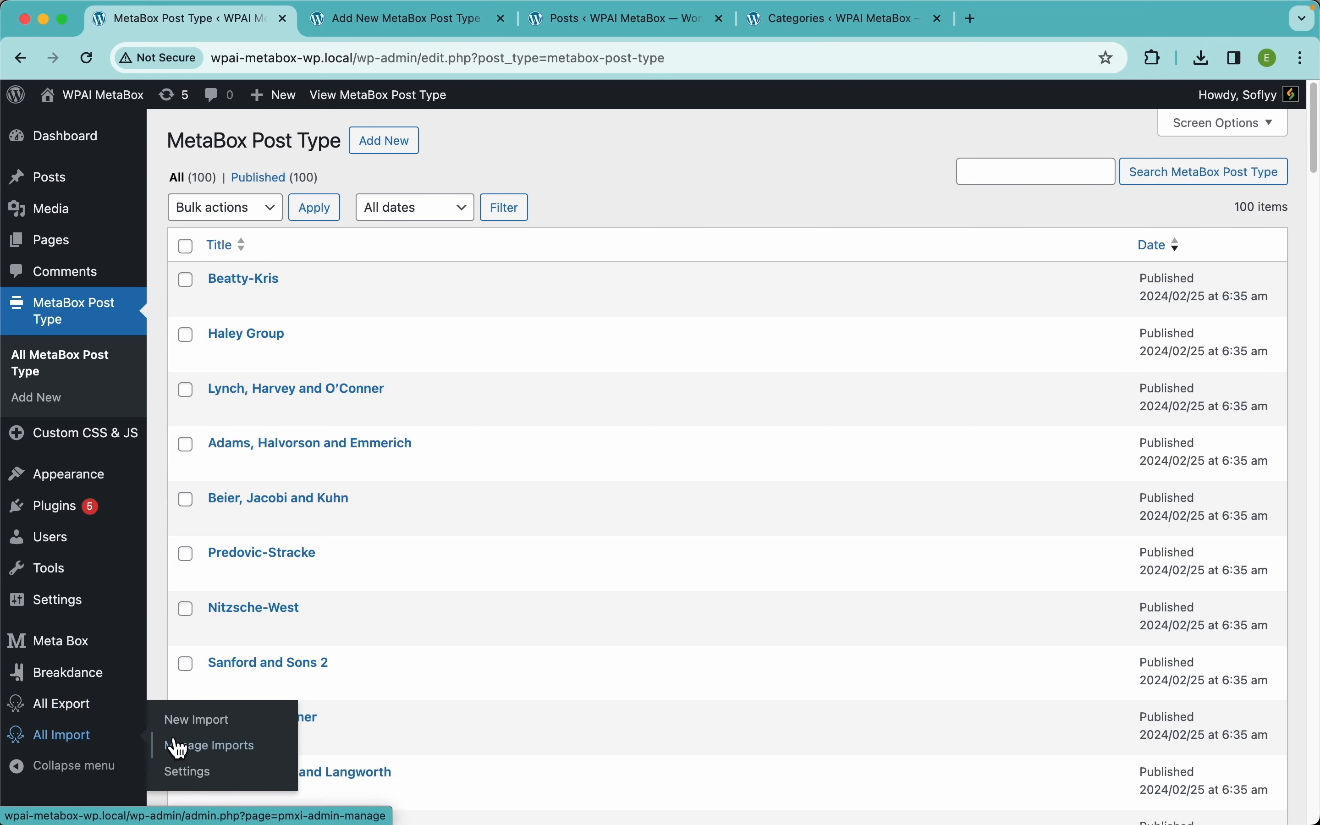
click(199, 723)
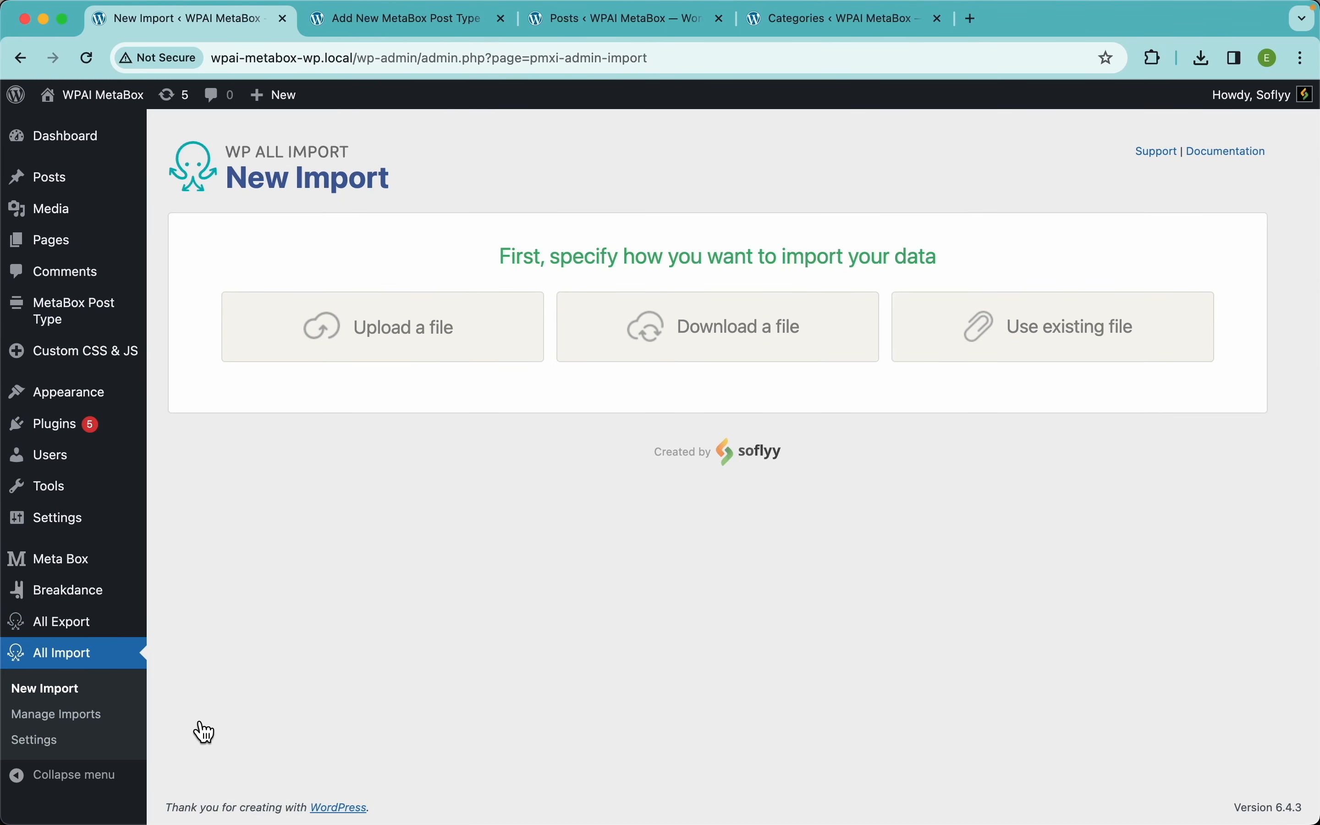